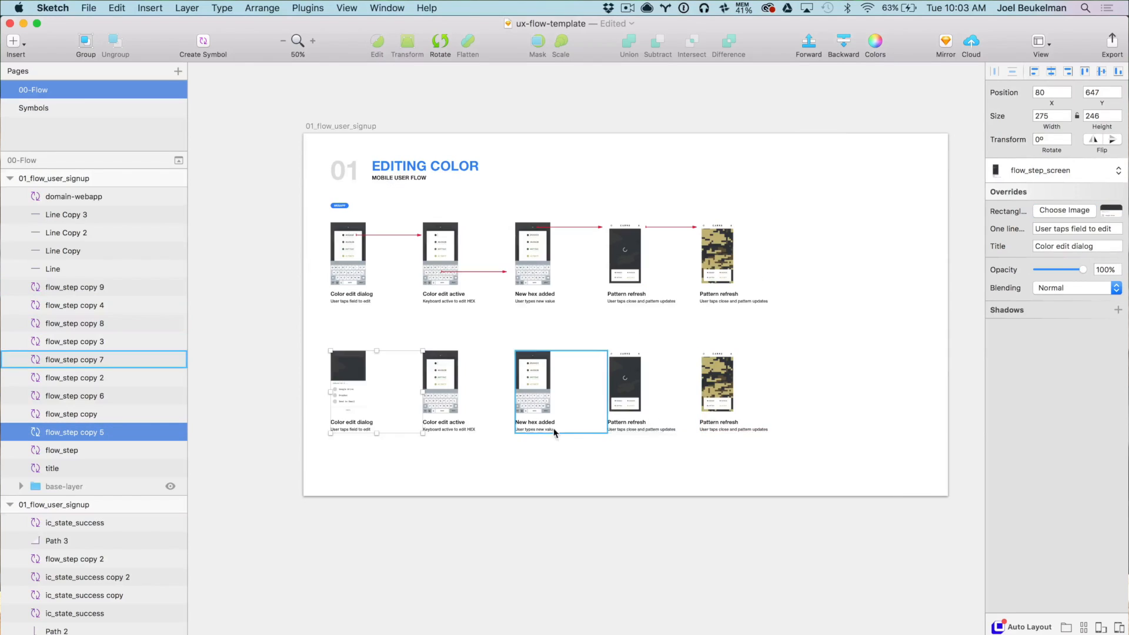
pyautogui.click(429, 461)
pyautogui.click(456, 398)
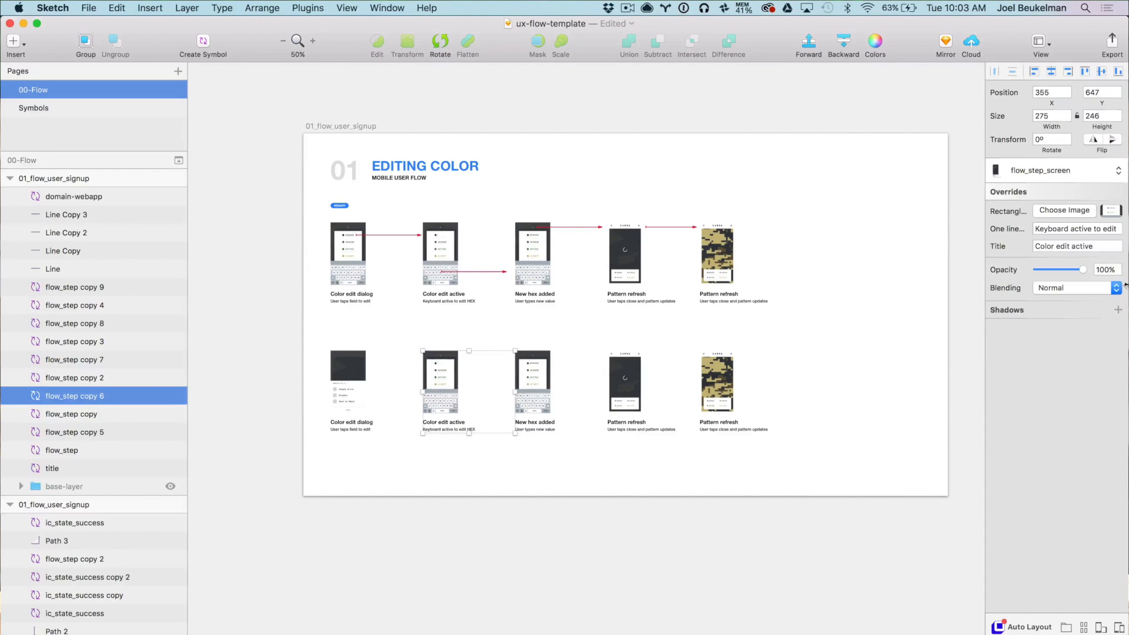
pyautogui.click(1064, 210)
pyautogui.press('Escape')
pyautogui.click(741, 499)
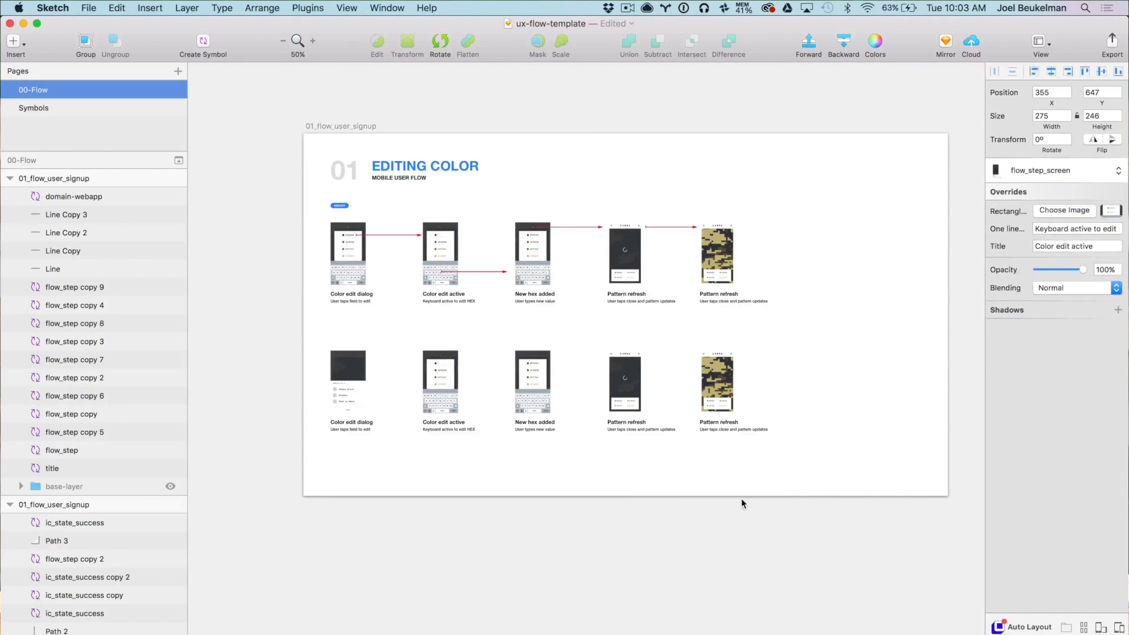
# - Draw an angled vector path from the last upper-row screen, down between the rows and back to the first lower-row screen
pyautogui.press('super+0')
pyautogui.hscroll(-1, 572, 398)
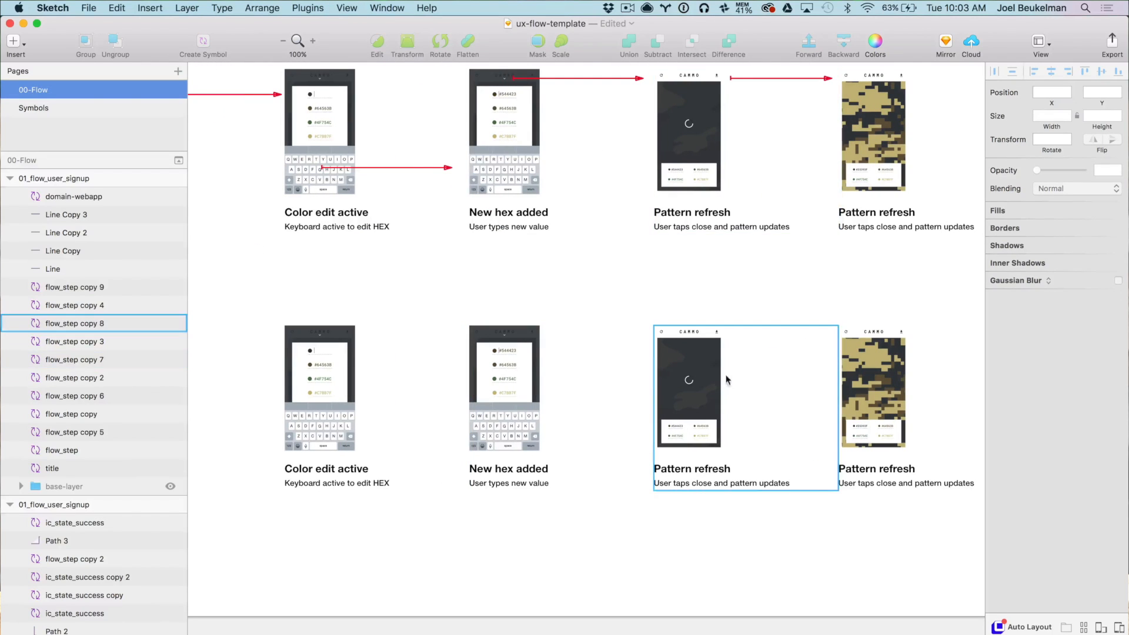
pyautogui.click(25, 46)
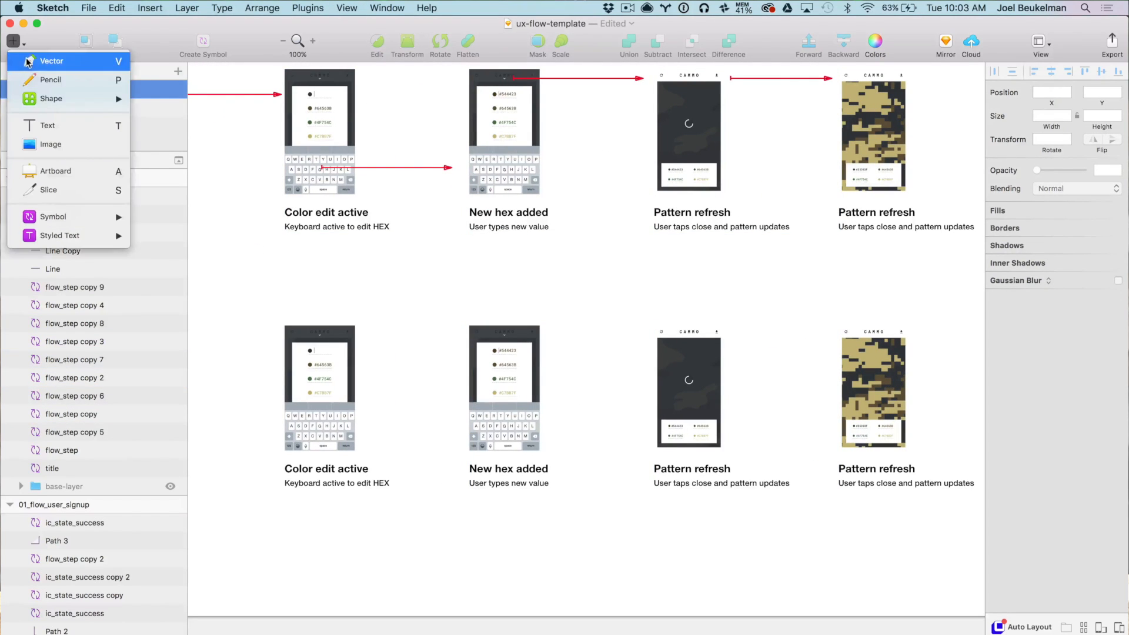
pyautogui.click(35, 59)
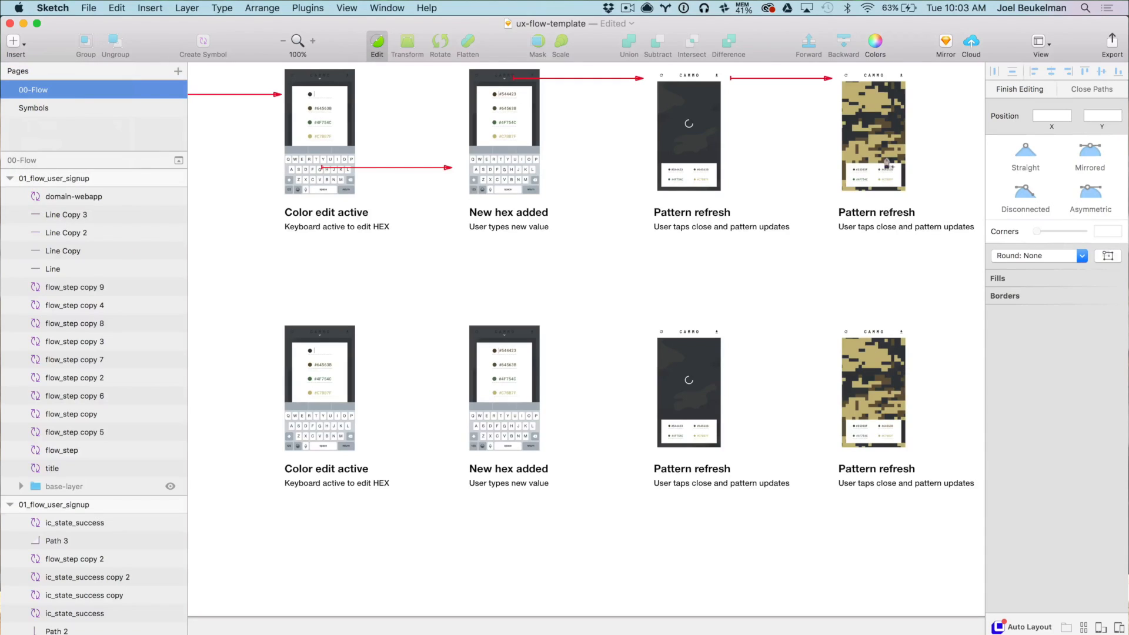
pyautogui.click(908, 77)
pyautogui.hscroll(5, 765, 113)
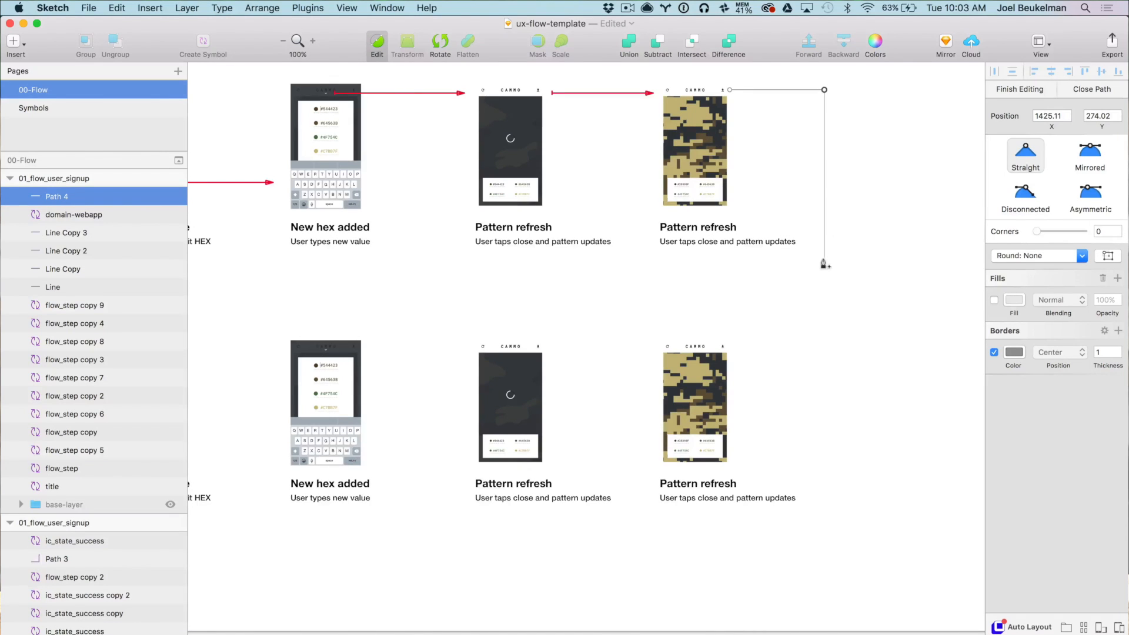
pyautogui.hscroll(-8, 418, 292)
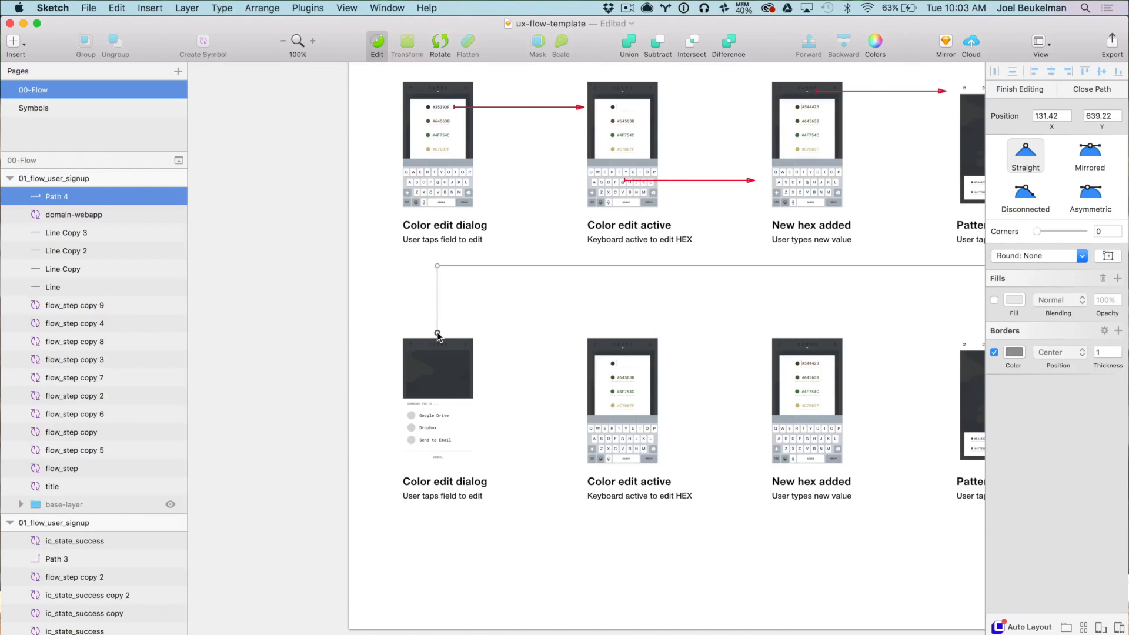
pyautogui.press('Return')
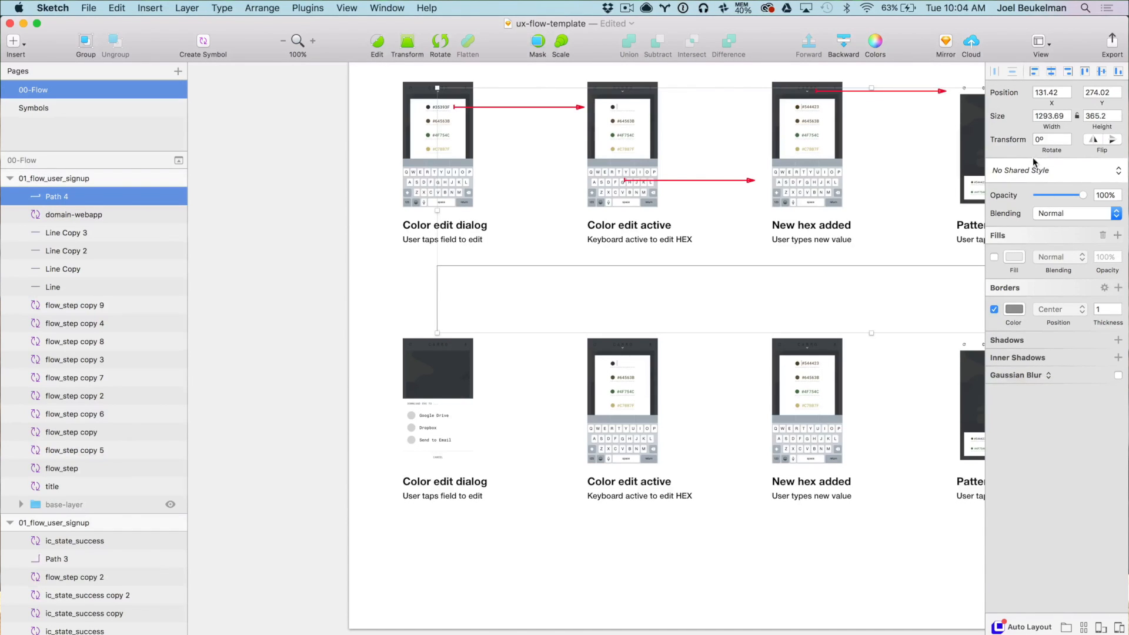
# - Apply the flow-line 2 shared style to the connector path between the two rows
pyautogui.click(1034, 170)
pyautogui.click(1034, 212)
pyautogui.click(529, 312)
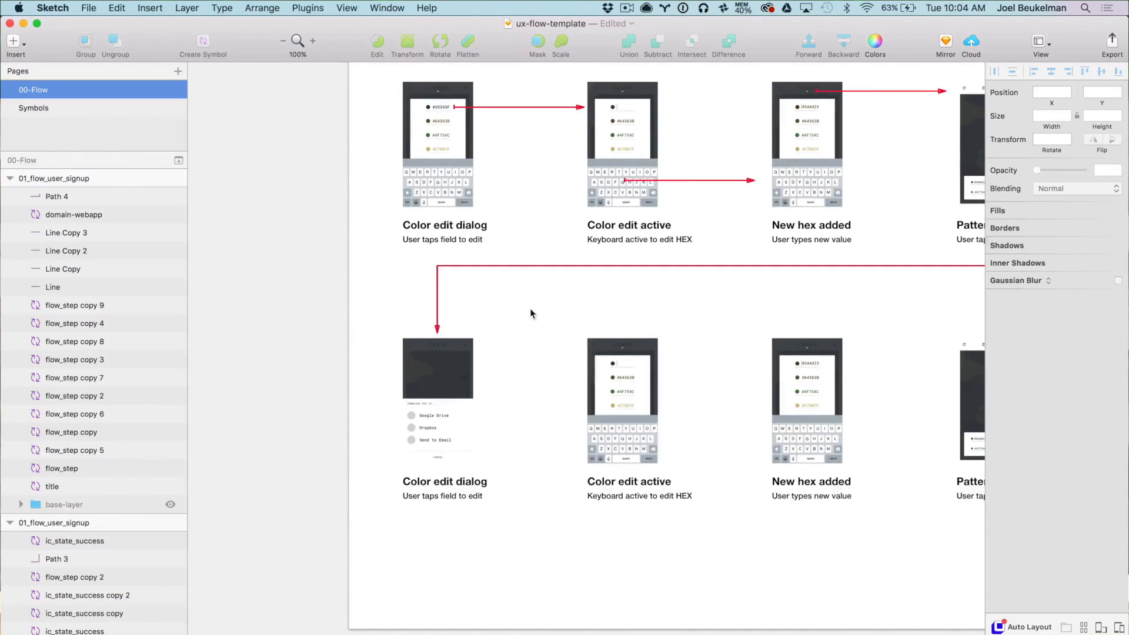
pyautogui.hscroll(6, 412, 310)
pyautogui.click(898, 289)
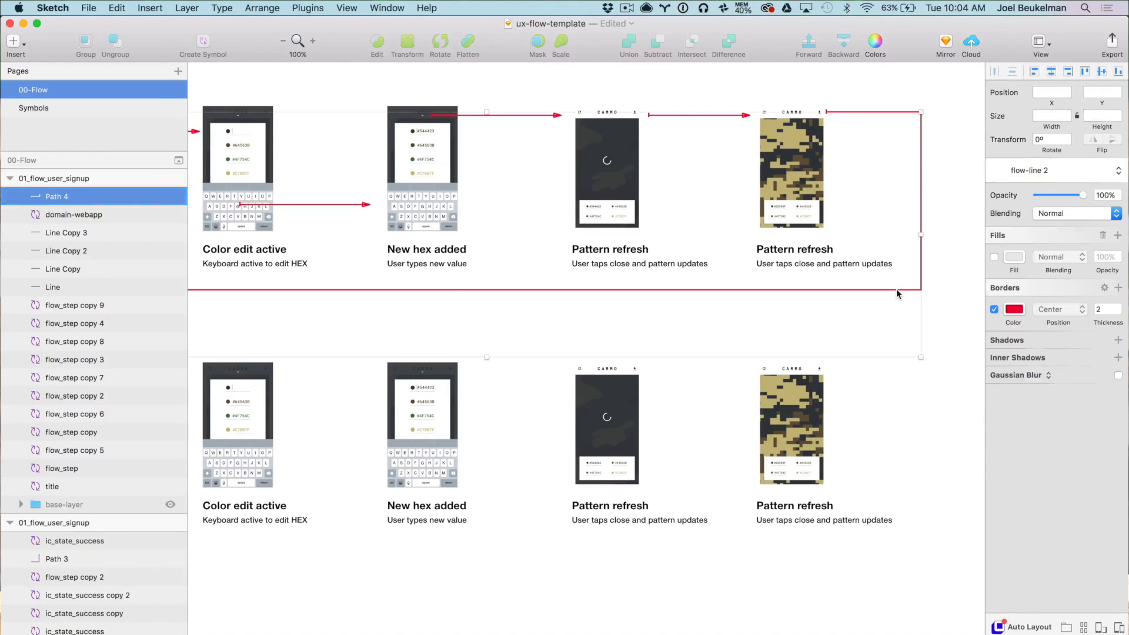
pyautogui.click(1094, 173)
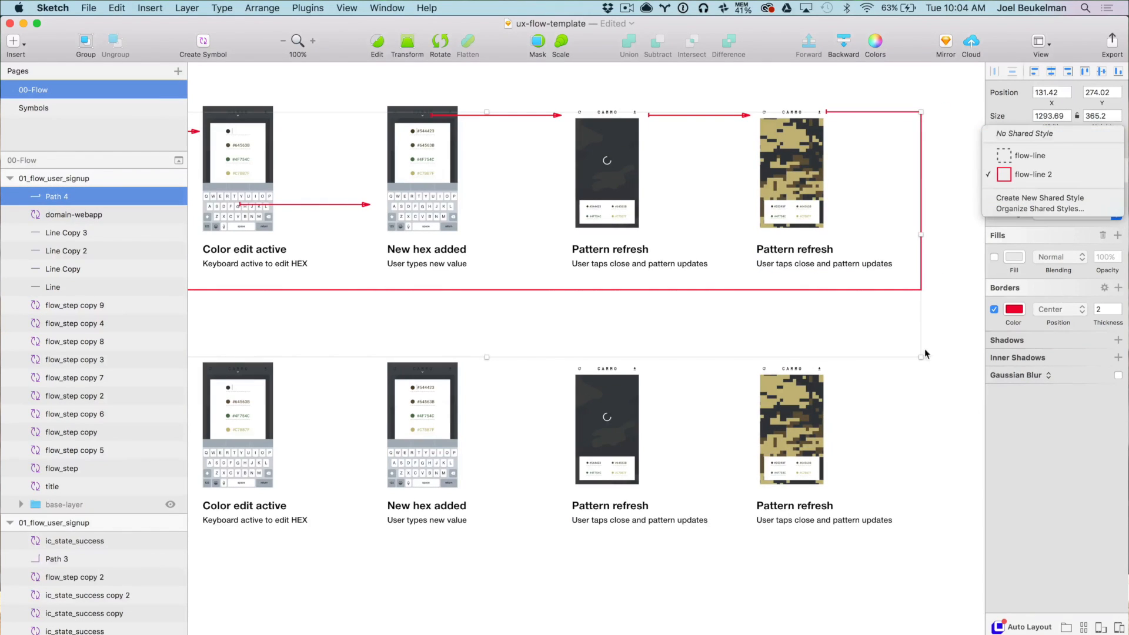
pyautogui.click(912, 375)
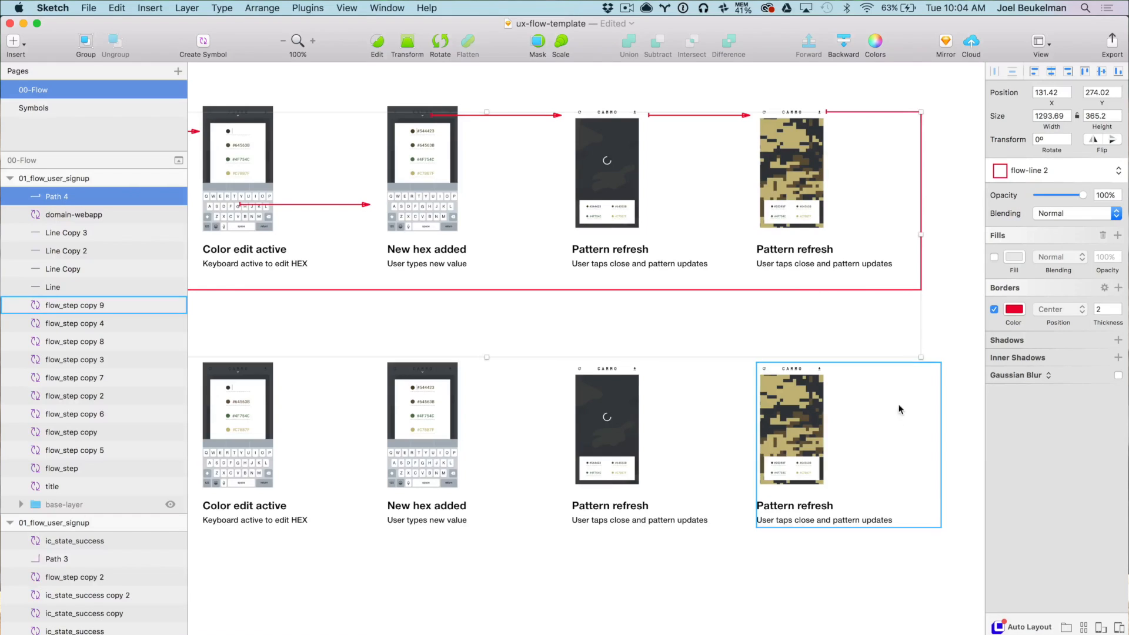
pyautogui.click(929, 344)
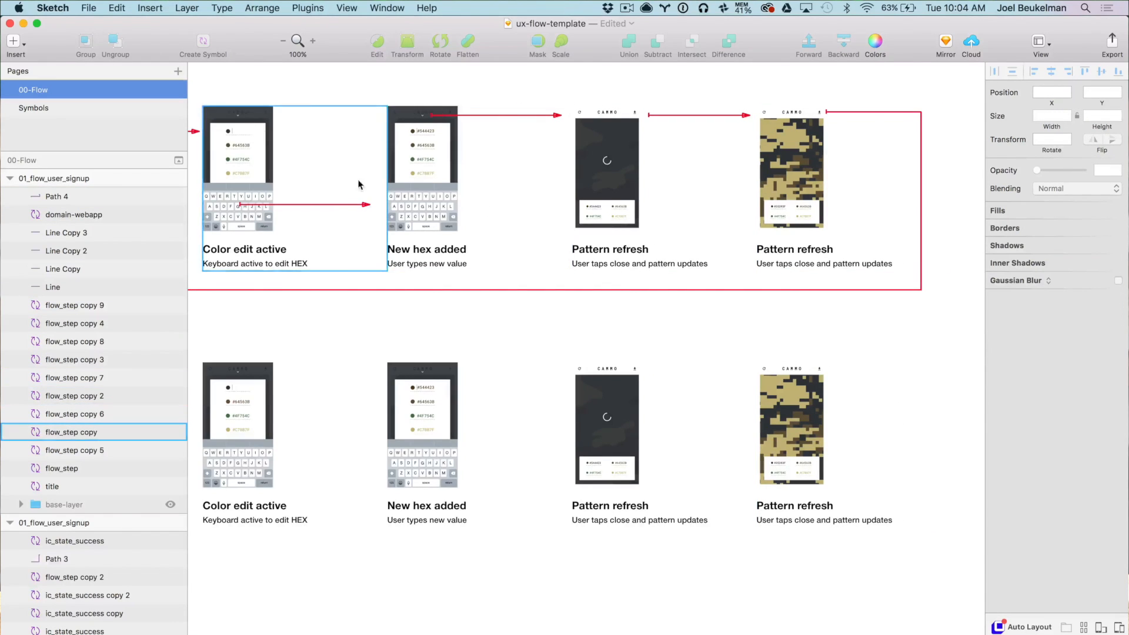
# - Title the first lower-row screen "Download Share sheet" and set its description to "User sees options for download"
pyautogui.moveTo(360, 182); pyautogui.dragTo(721, 202)
pyautogui.hscroll(10, 720, 176)
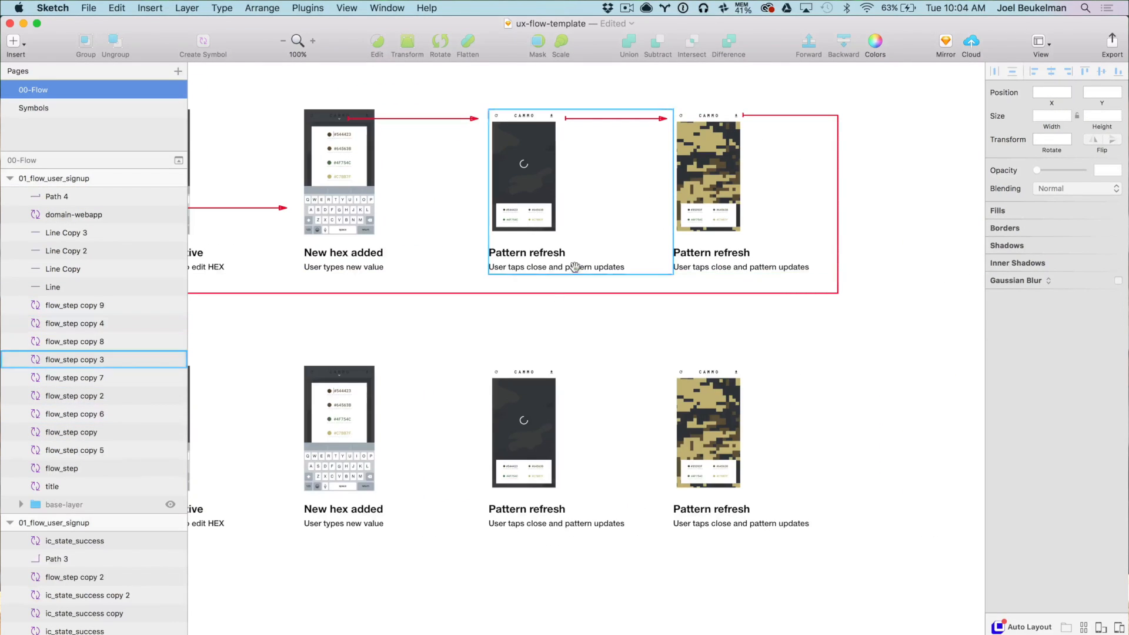
pyautogui.hscroll(-10, 670, 245)
pyautogui.scroll(-3, 671, 245)
pyautogui.click(386, 287)
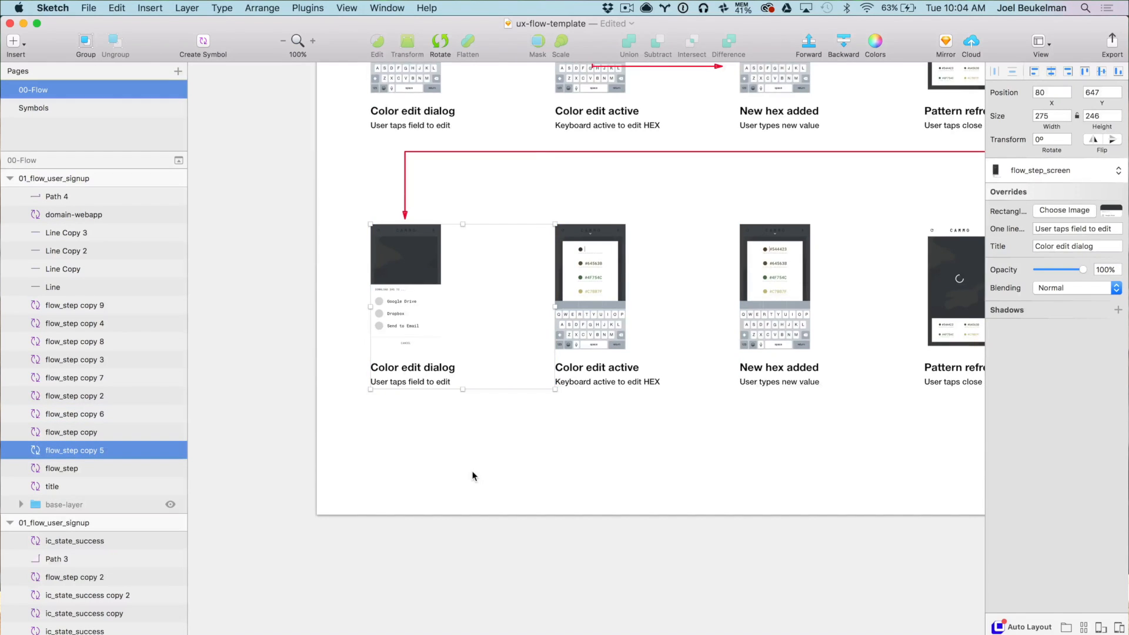
pyautogui.press('super+plus')
pyautogui.moveTo(397, 463); pyautogui.dragTo(622, 610)
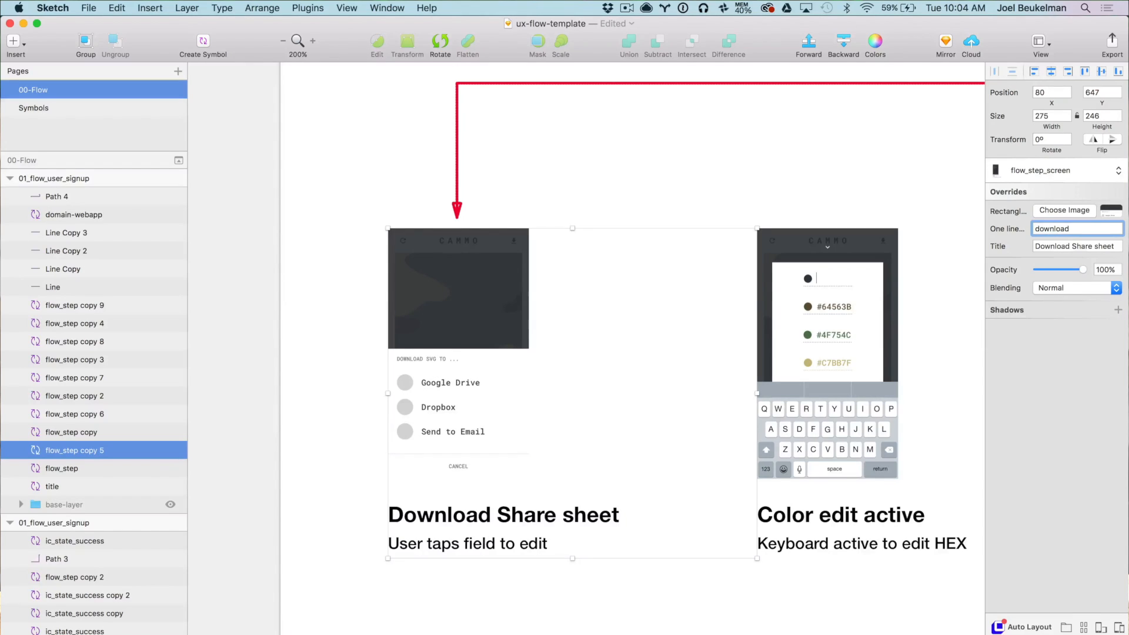
pyautogui.click(732, 584)
pyautogui.moveTo(669, 576); pyautogui.dragTo(410, 556)
pyautogui.click(585, 421)
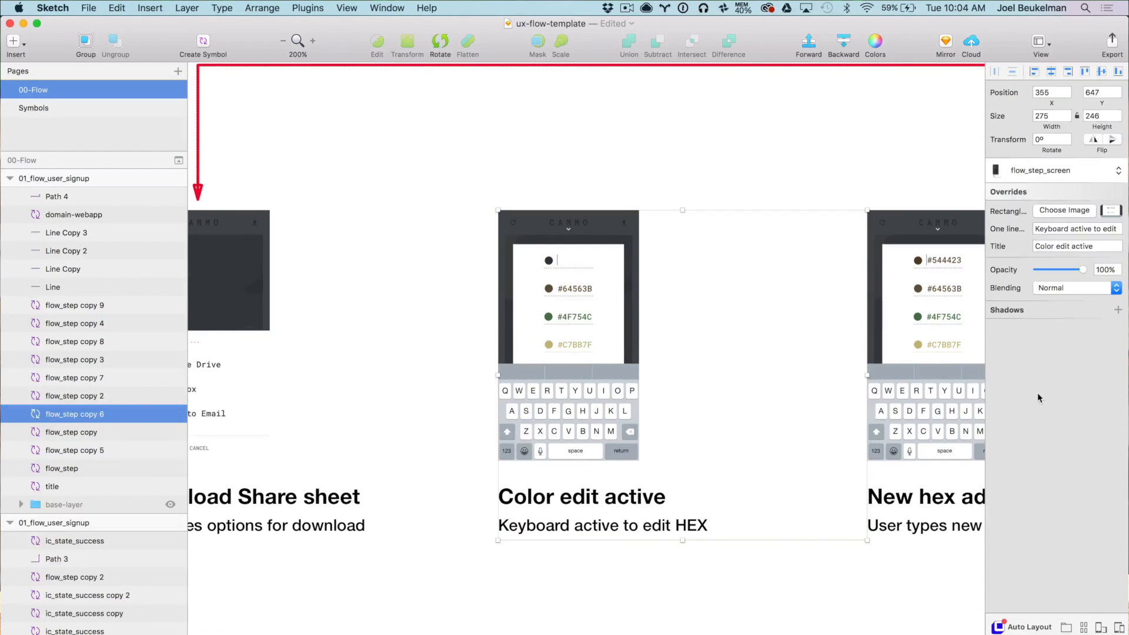
pyautogui.click(1043, 172)
pyautogui.click(1035, 178)
pyautogui.click(1037, 210)
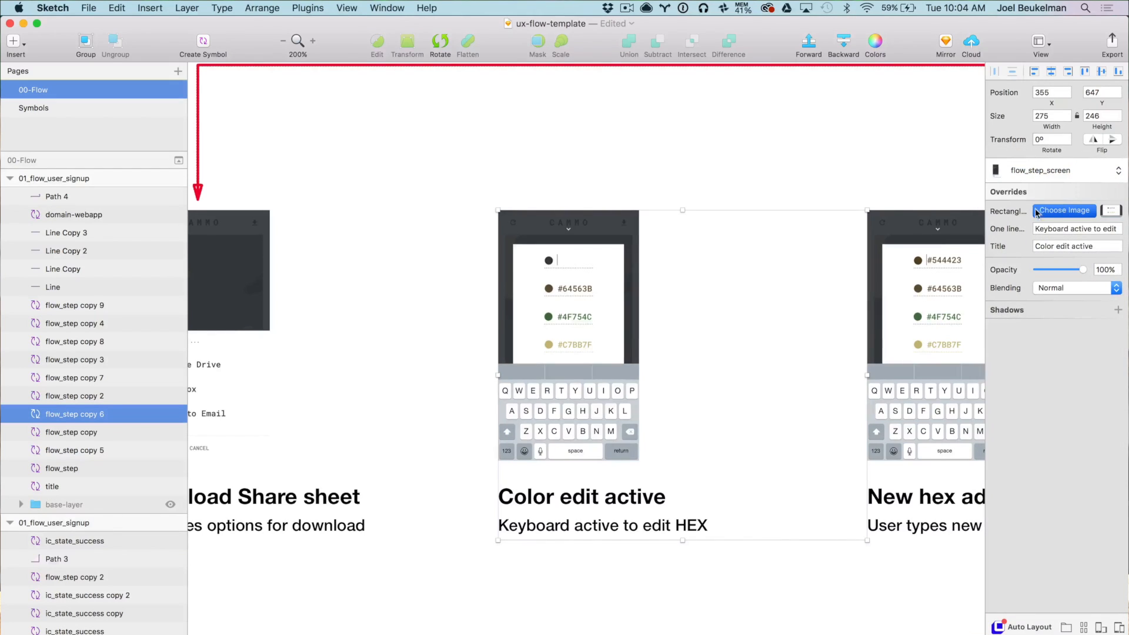
pyautogui.click(564, 321)
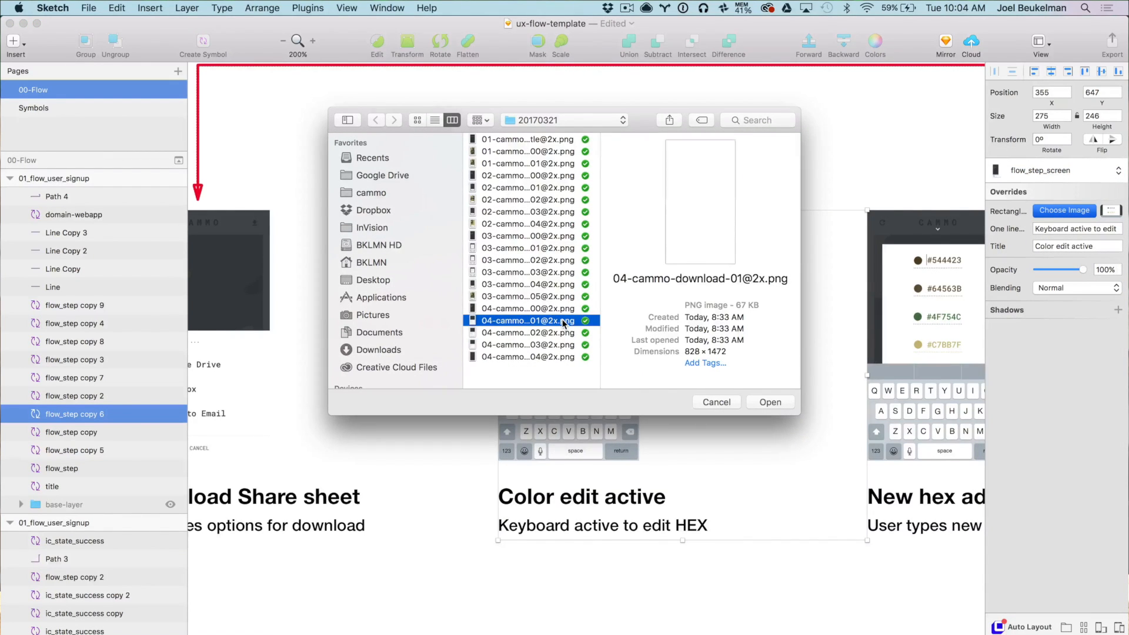
pyautogui.press('Down')
pyautogui.press('Return')
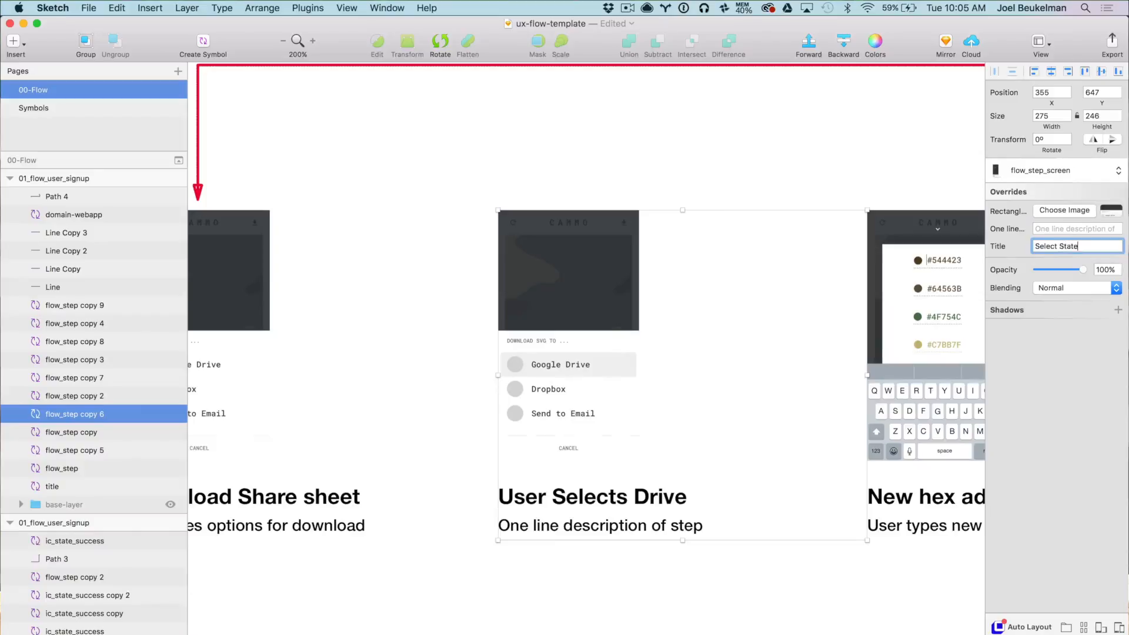
# - Title the second lower-row screen "Select State" and set its description to "Uset taps Google Drive"
pyautogui.click(1067, 228)
pyautogui.write('Uset taps Google Drive')
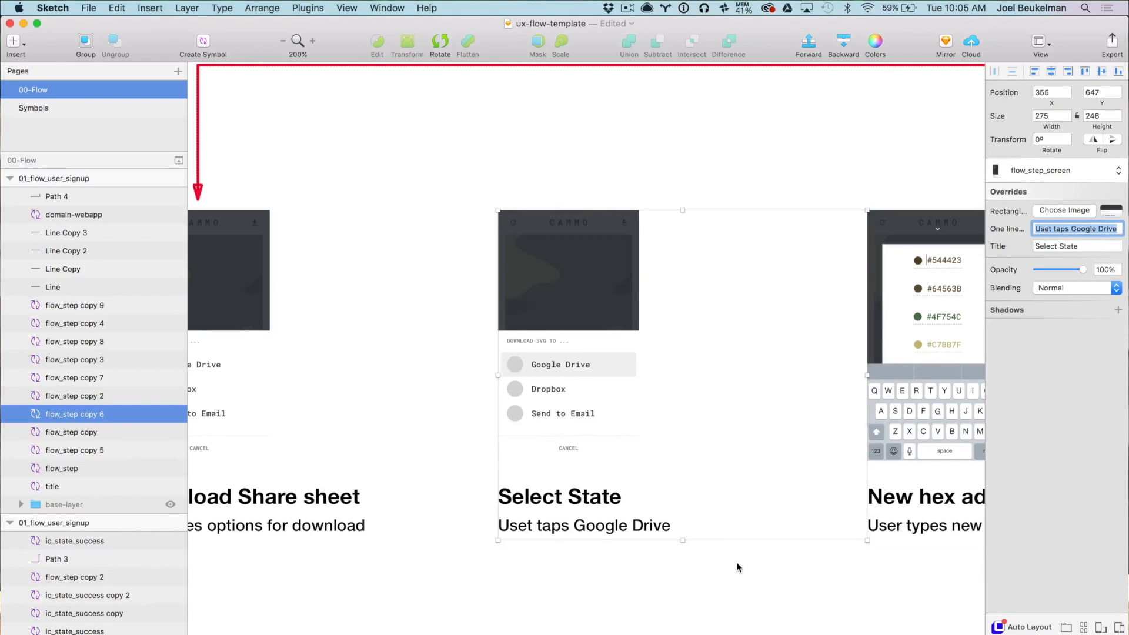
pyautogui.click(739, 567)
pyautogui.hscroll(6, 739, 568)
pyautogui.click(579, 418)
pyautogui.click(1066, 212)
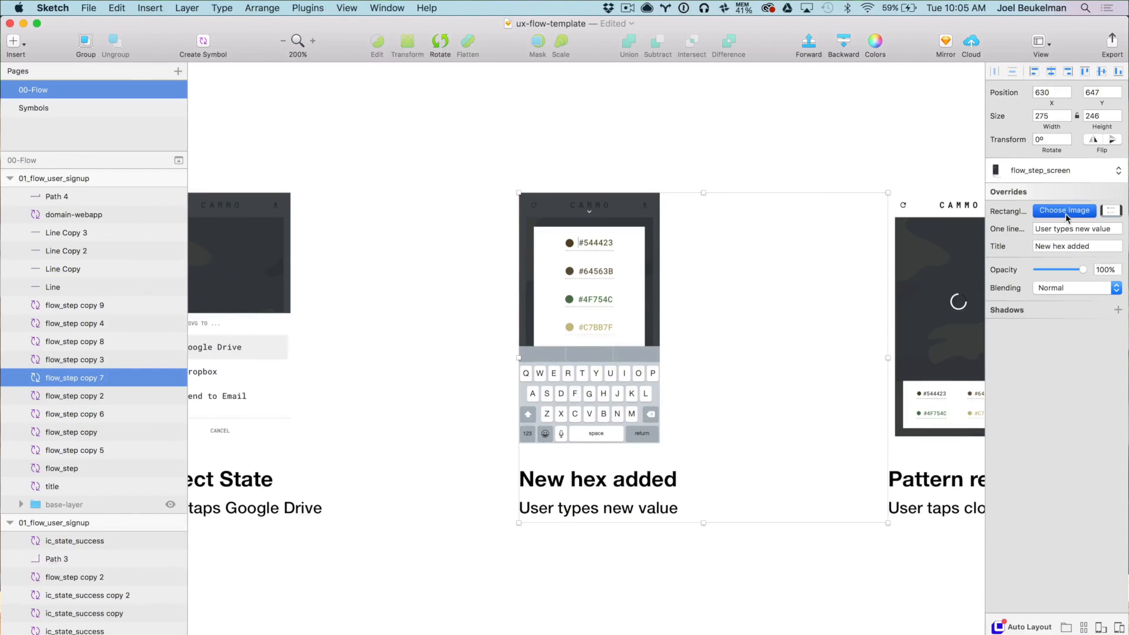
pyautogui.moveTo(601, 349); pyautogui.dragTo(736, 352)
pyautogui.click(603, 349)
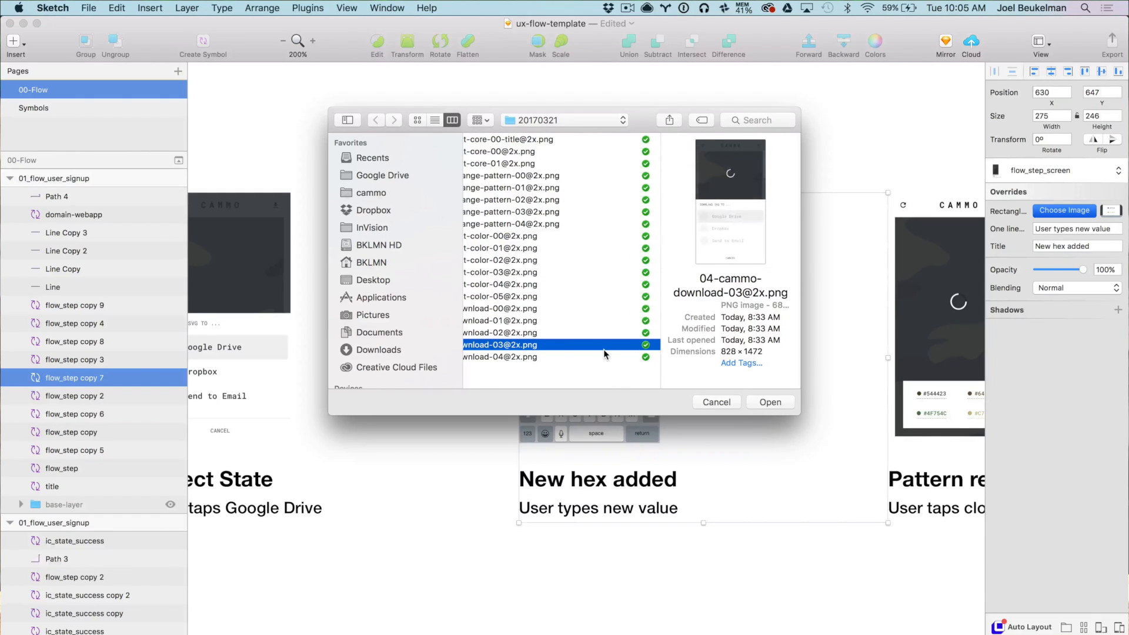
pyautogui.doubleClick(604, 349)
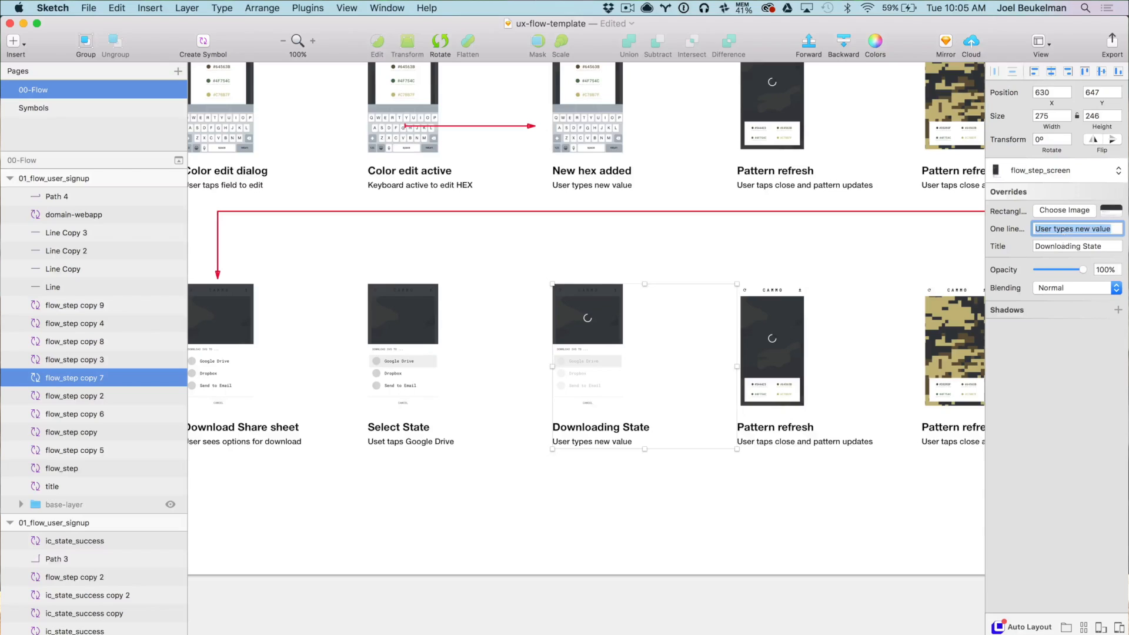
pyautogui.write('Show spinner while')
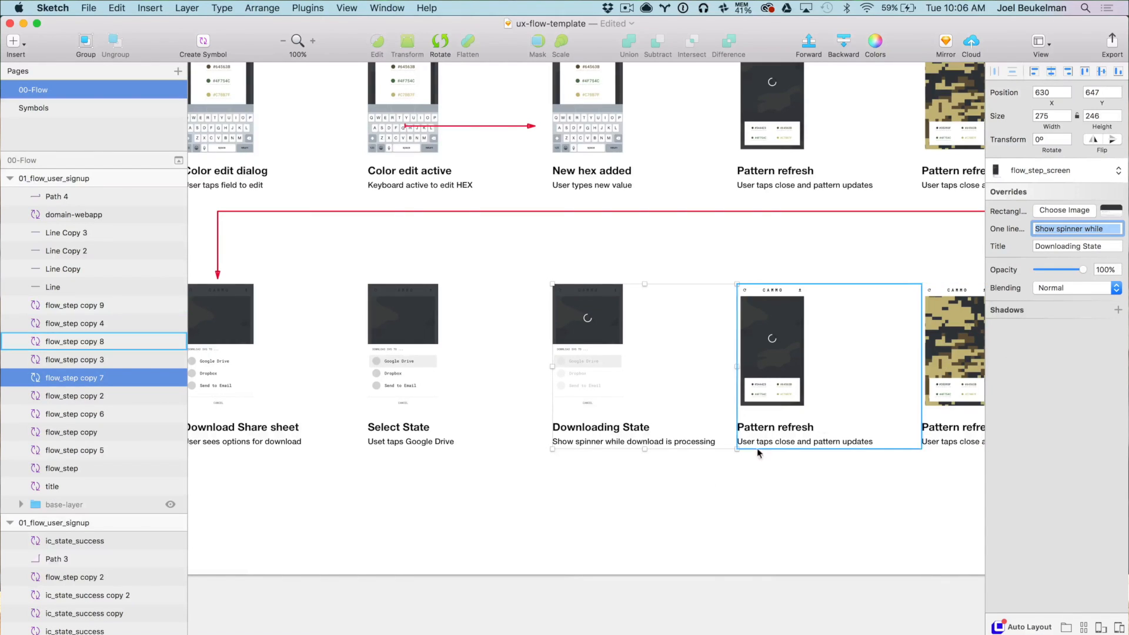
pyautogui.click(758, 452)
pyautogui.hscroll(5, 769, 487)
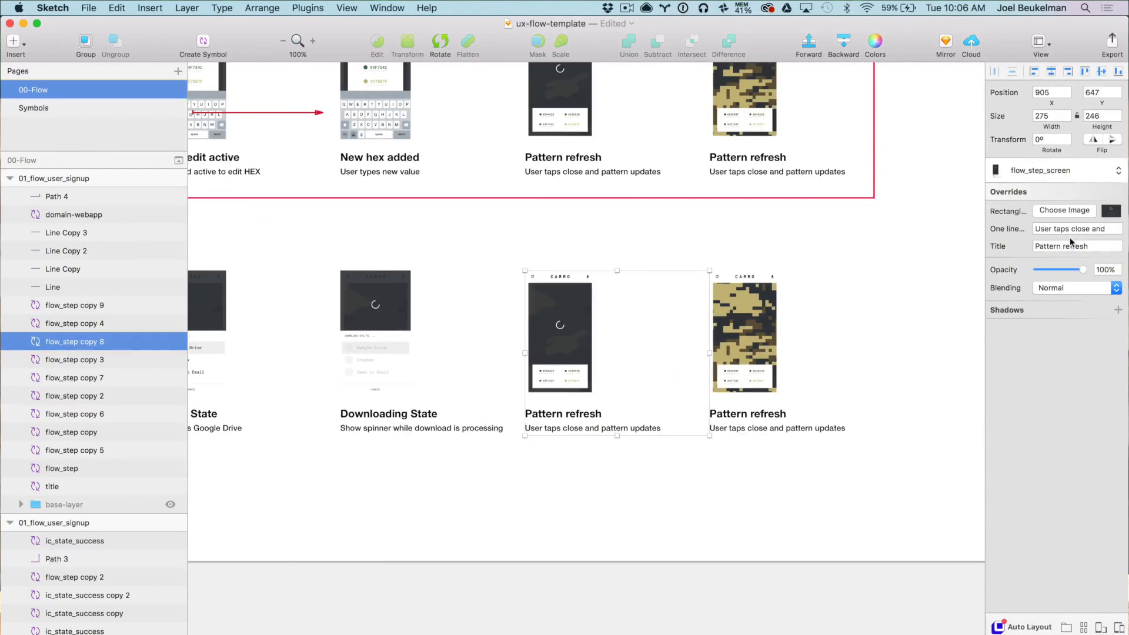
pyautogui.click(1071, 213)
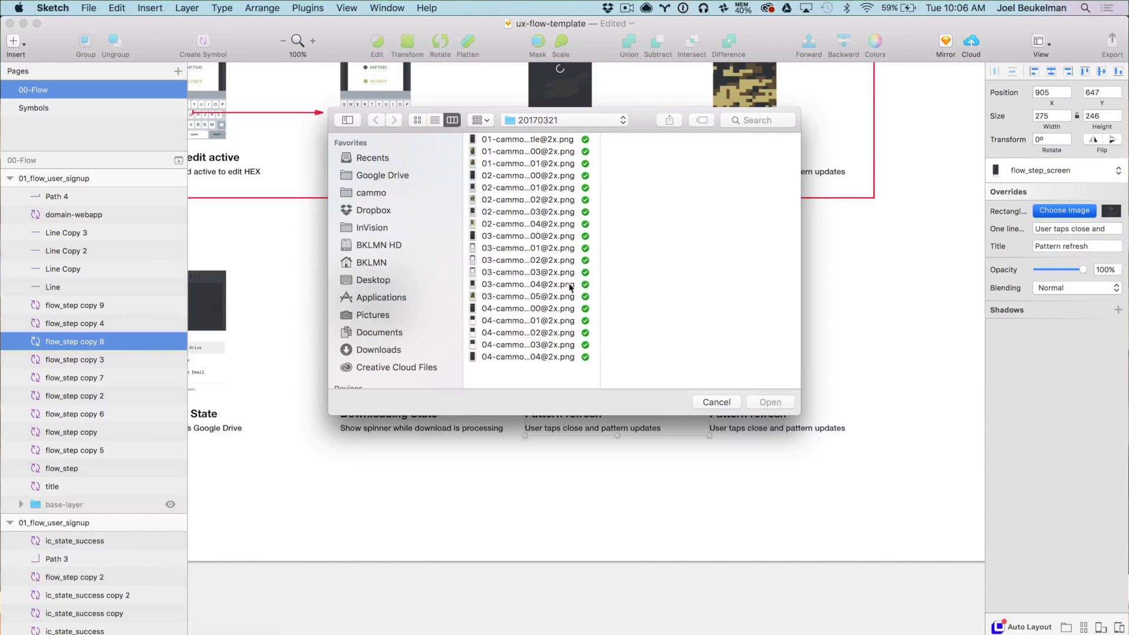
pyautogui.click(538, 356)
pyautogui.doubleClick(538, 355)
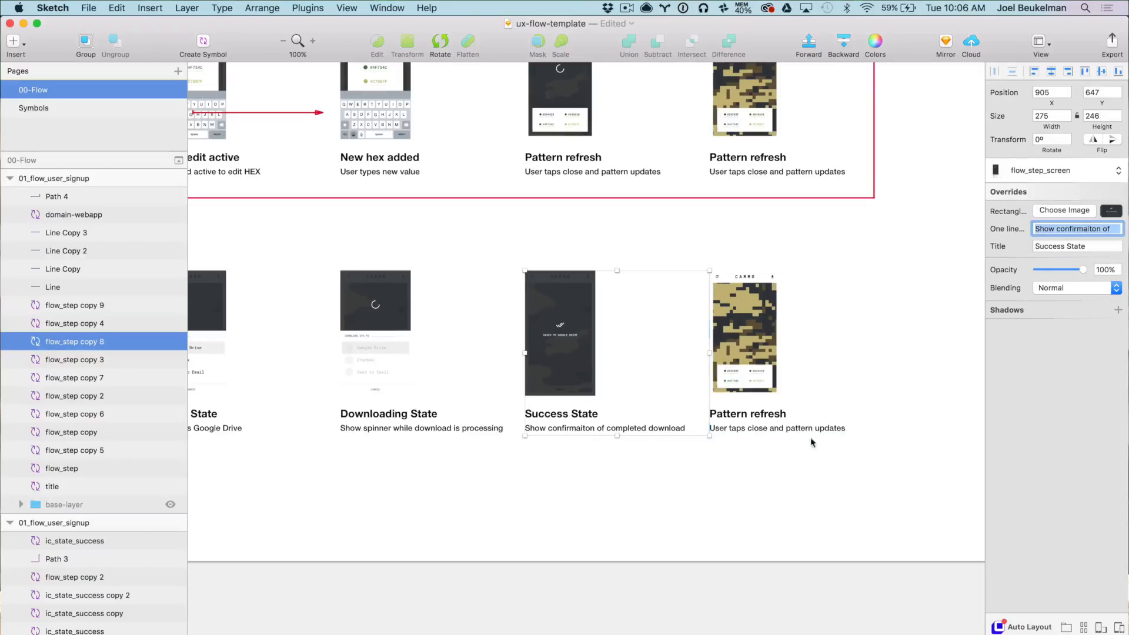
# - Delete the leftover fifth screen, Pattern refresh, from the lower row
pyautogui.click(803, 439)
pyautogui.rightClick(788, 470)
pyautogui.click(755, 308)
pyautogui.click(756, 309)
pyautogui.press('Delete')
# - Duplicate the arrow between the first two upper-row screens beside the Google Drive option of Download Share sheet, and nudge it up slightly
pyautogui.hscroll(-5, 756, 312)
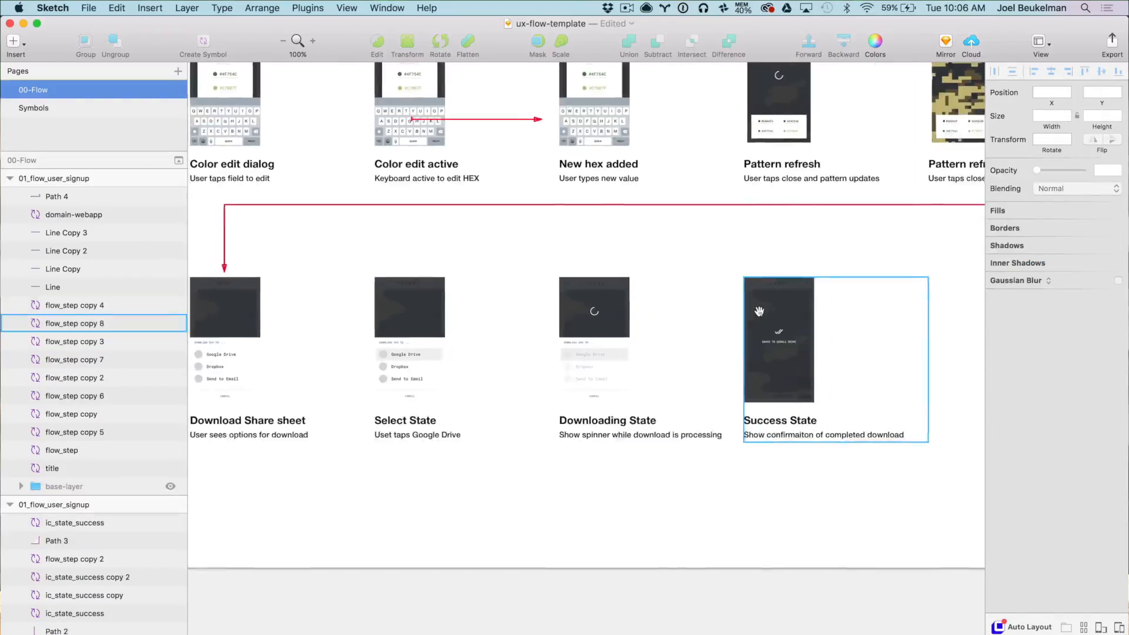
pyautogui.scroll(2, 361, 340)
pyautogui.scroll(1, 361, 340)
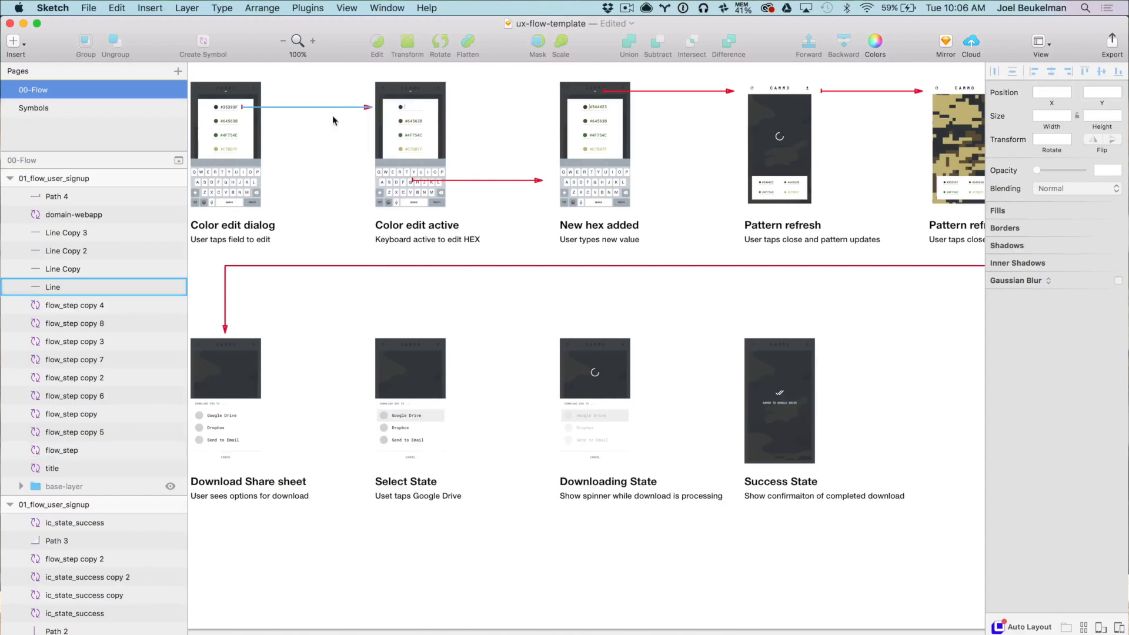
pyautogui.moveTo(331, 107); pyautogui.dragTo(327, 174)
pyautogui.press('super+z')
pyautogui.moveTo(310, 106); pyautogui.dragTo(316, 414)
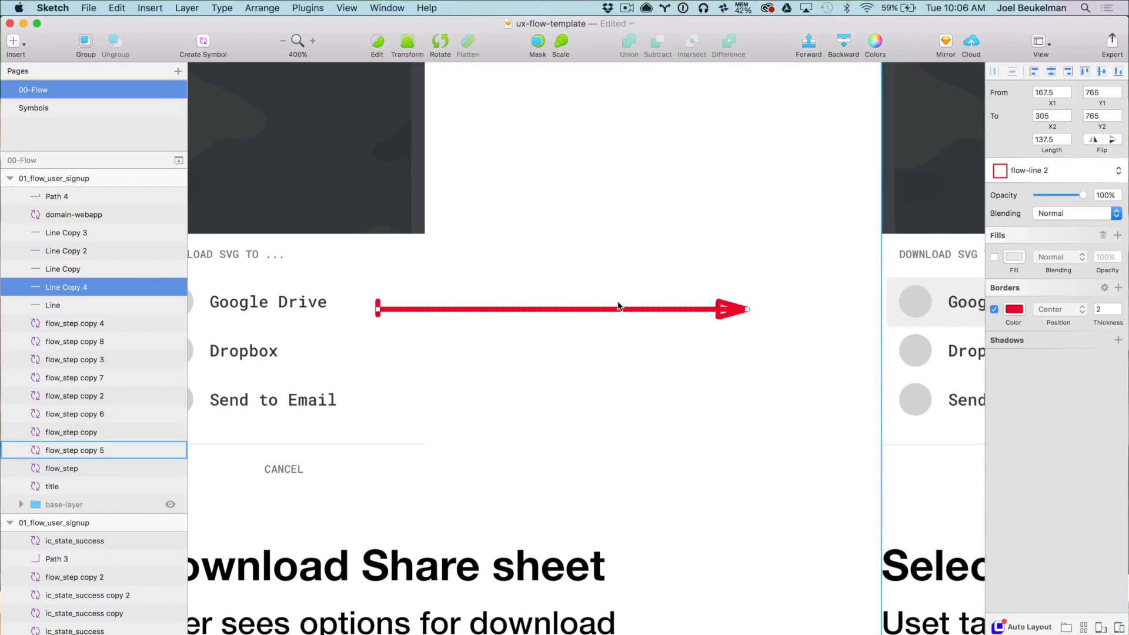
pyautogui.press('Up')
pyautogui.press('Up')
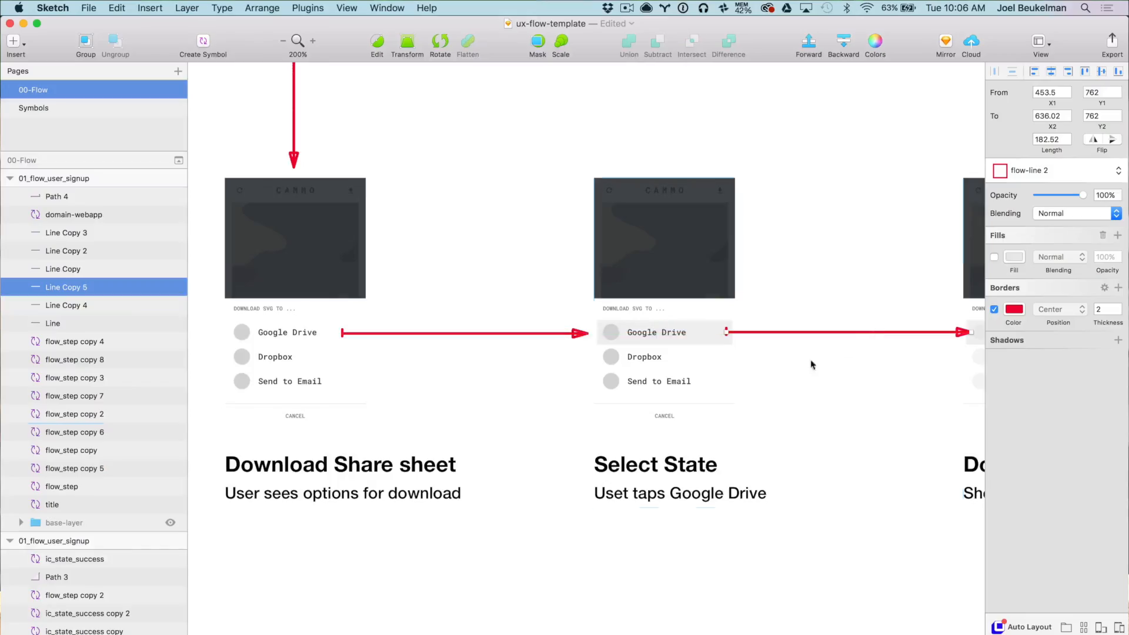
# - Shorten the arrow leaving Select State so that it ends just before the Downloading State screen
pyautogui.moveTo(753, 403); pyautogui.dragTo(560, 403)
pyautogui.hscroll(3, 530, 378)
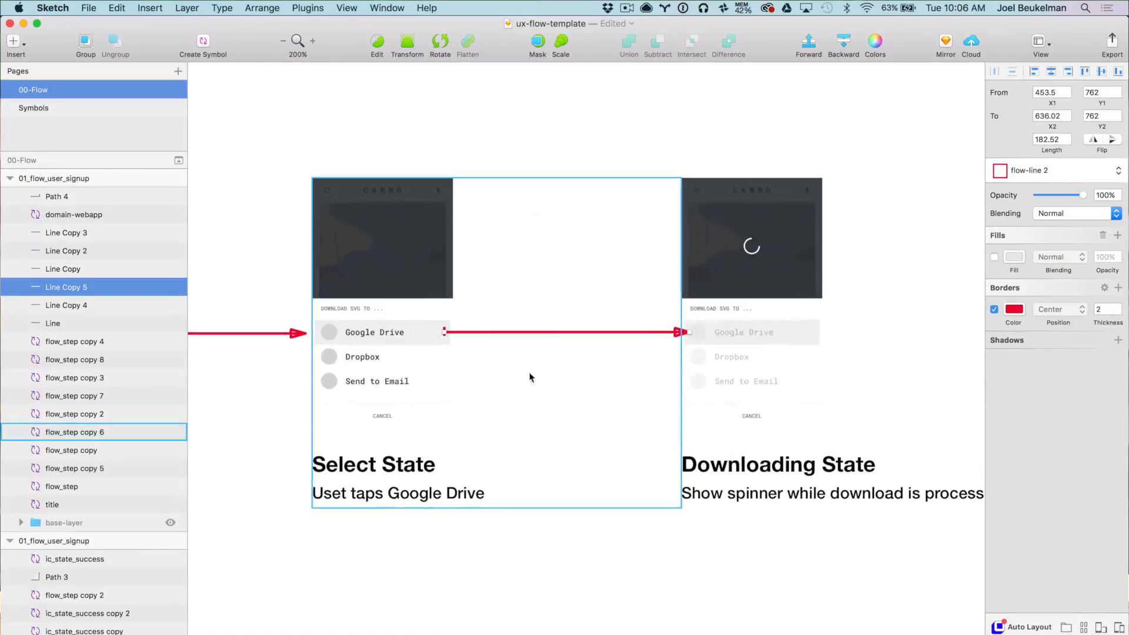
pyautogui.click(705, 325)
# - Duplicate the connector arrow into the gap between Downloading State and Success State, shortening it to end just before the Success State screen
pyautogui.hscroll(5, 668, 337)
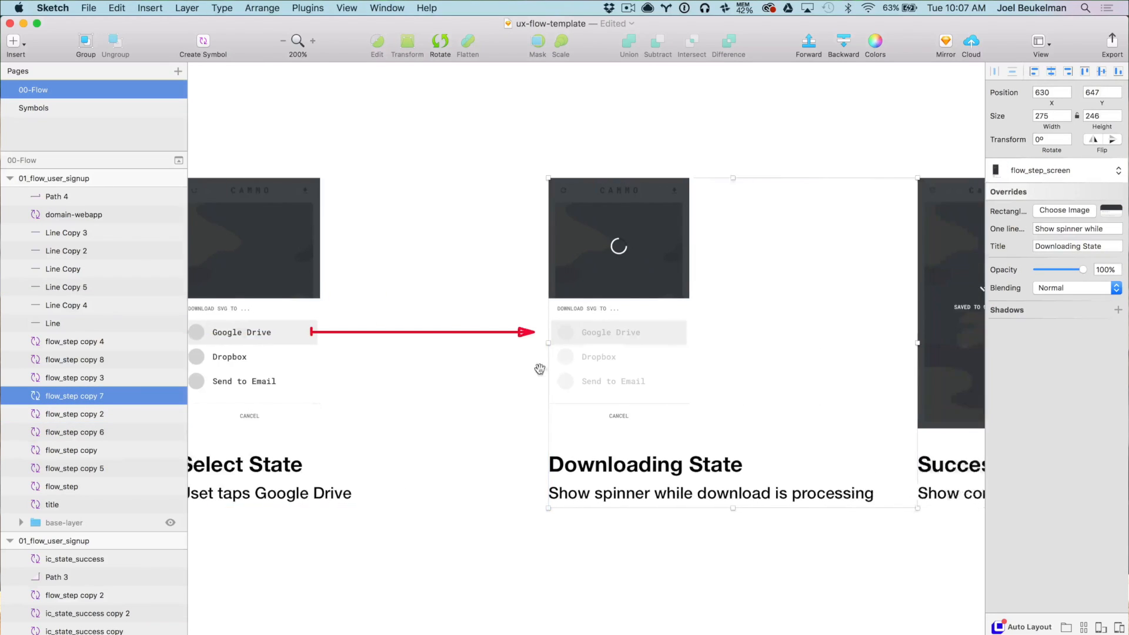
pyautogui.click(403, 334)
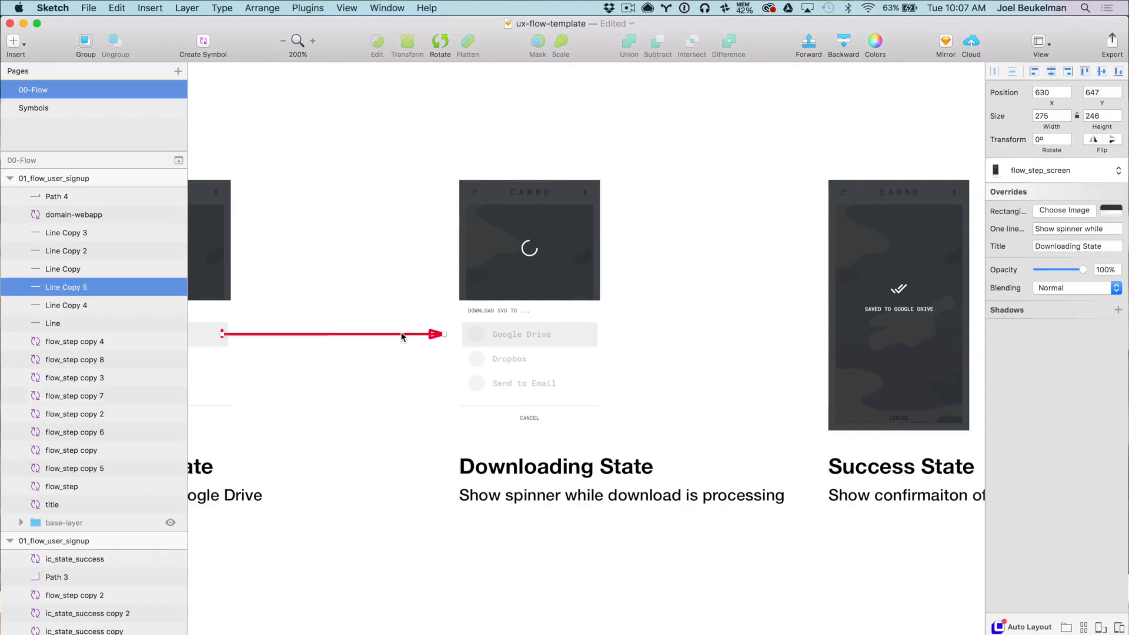
pyautogui.moveTo(403, 334); pyautogui.dragTo(676, 305)
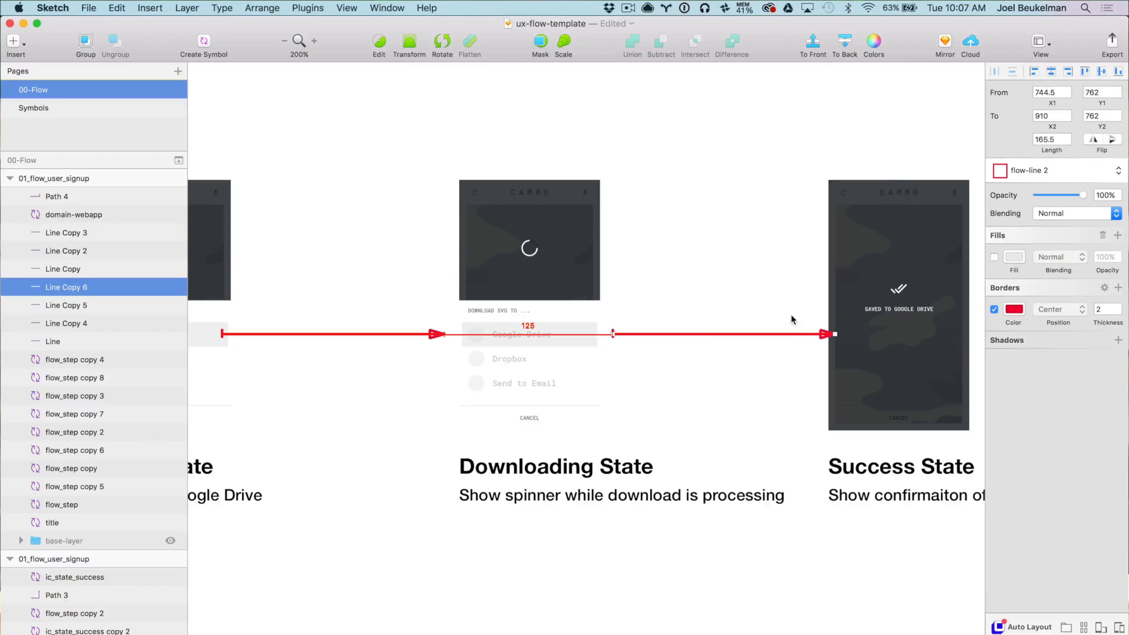
pyautogui.moveTo(834, 335); pyautogui.dragTo(820, 336)
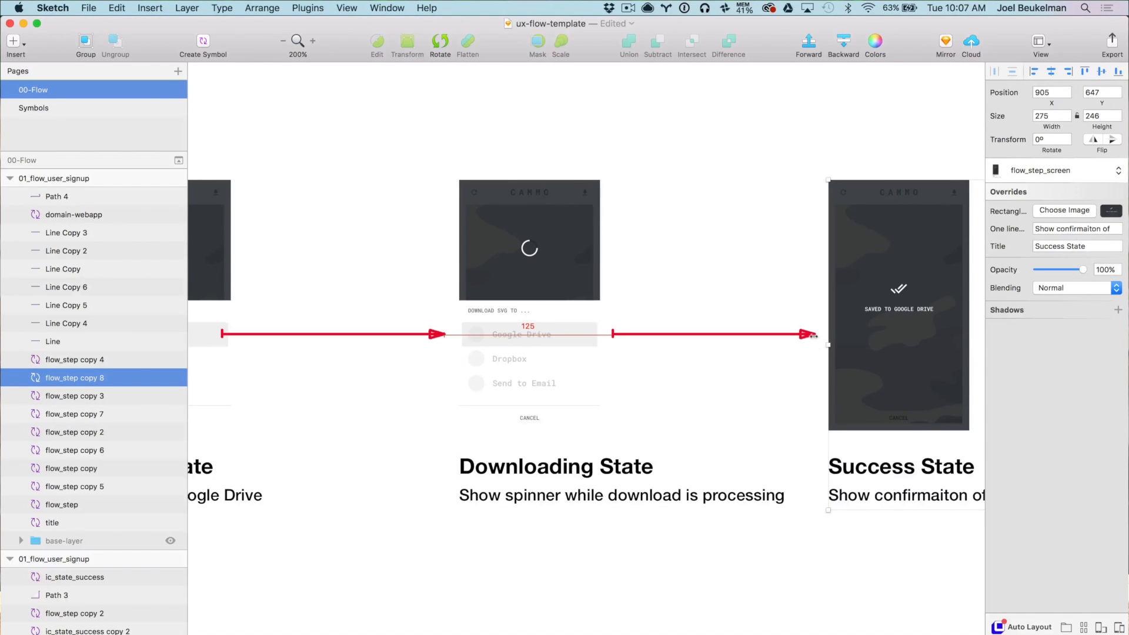
pyautogui.hscroll(2, 683, 572)
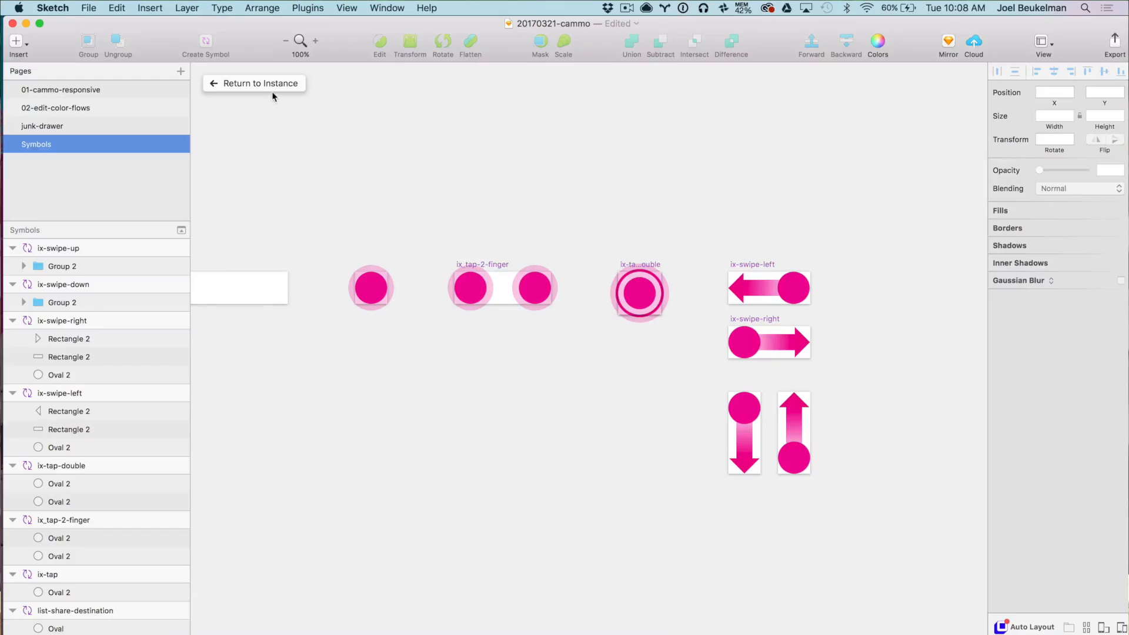
# - Return from the symbol masters to the 02-edit-color-flows page and arrange the gesture symbols, with the horizontal swipe arrows beneath the two-finger tap
pyautogui.click(273, 84)
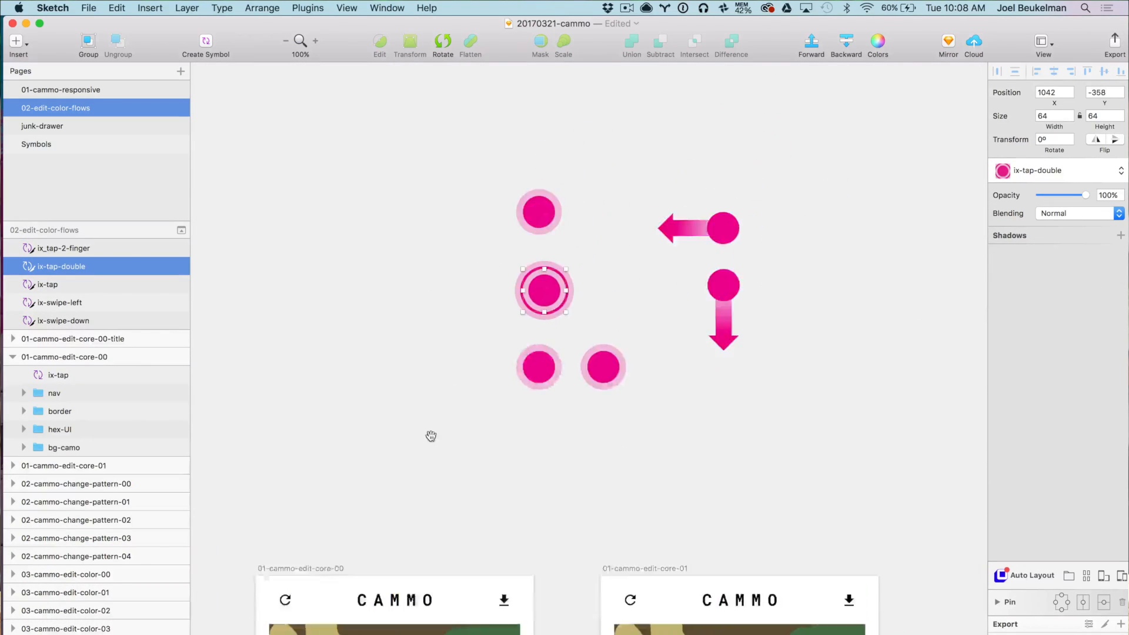
pyautogui.moveTo(475, 244); pyautogui.dragTo(504, 209)
pyautogui.moveTo(463, 309); pyautogui.dragTo(512, 283)
pyautogui.moveTo(461, 398); pyautogui.dragTo(570, 368)
pyautogui.moveTo(684, 300); pyautogui.dragTo(554, 446)
# - Duplicate the swipe-down symbol with a 50 px gap beside the original and swap the copy to ix-swipe-up
pyautogui.click(691, 356)
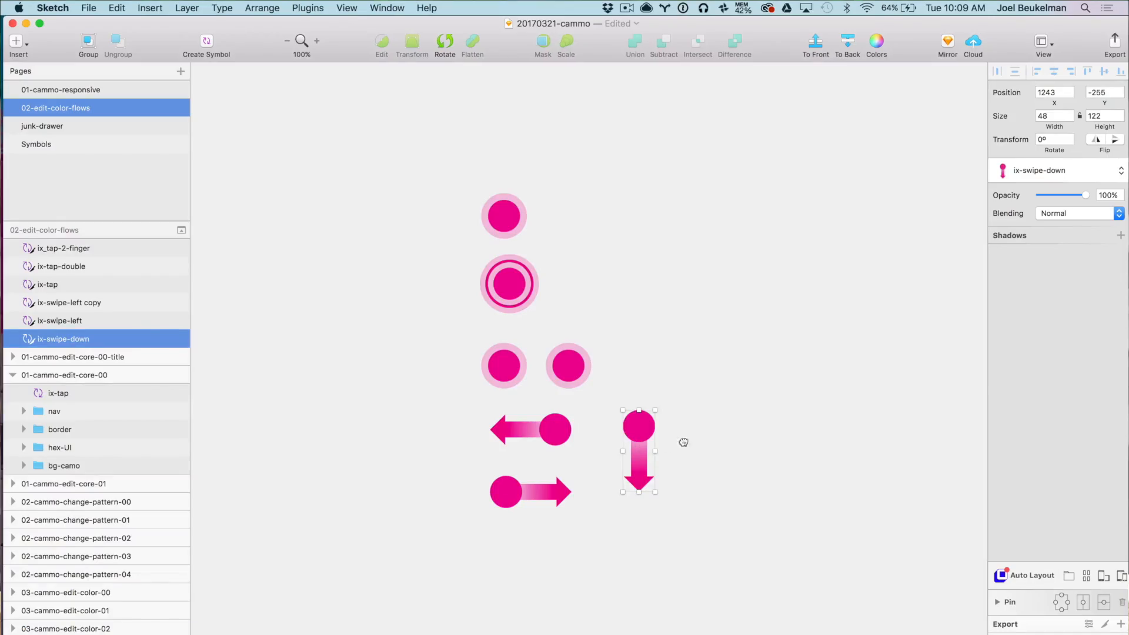
pyautogui.moveTo(638, 443); pyautogui.dragTo(705, 442)
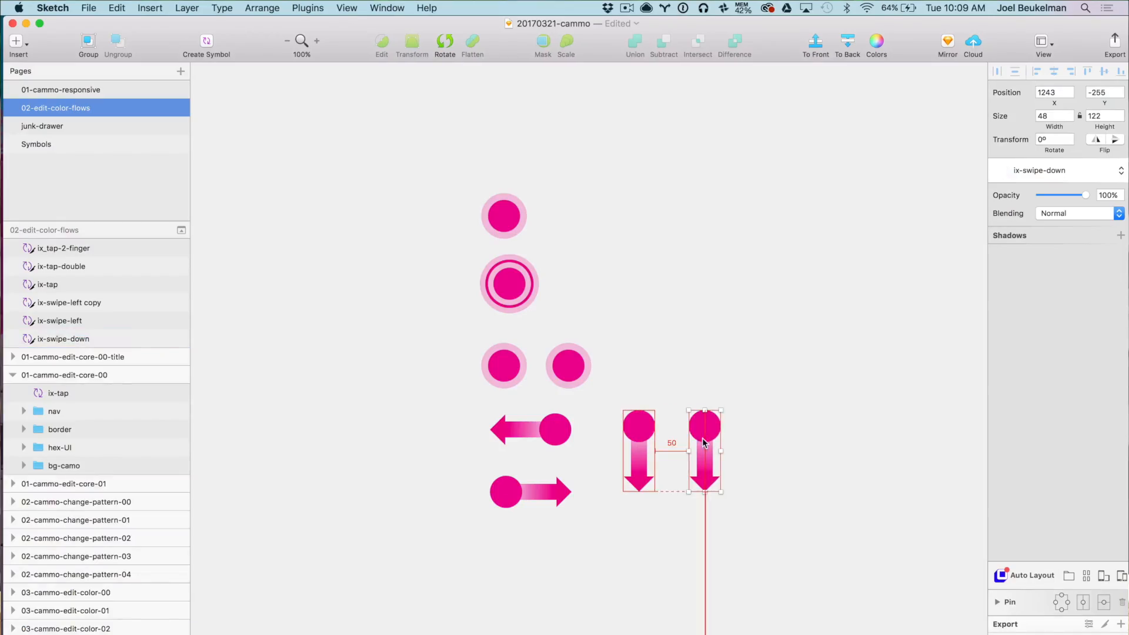
pyautogui.click(1038, 171)
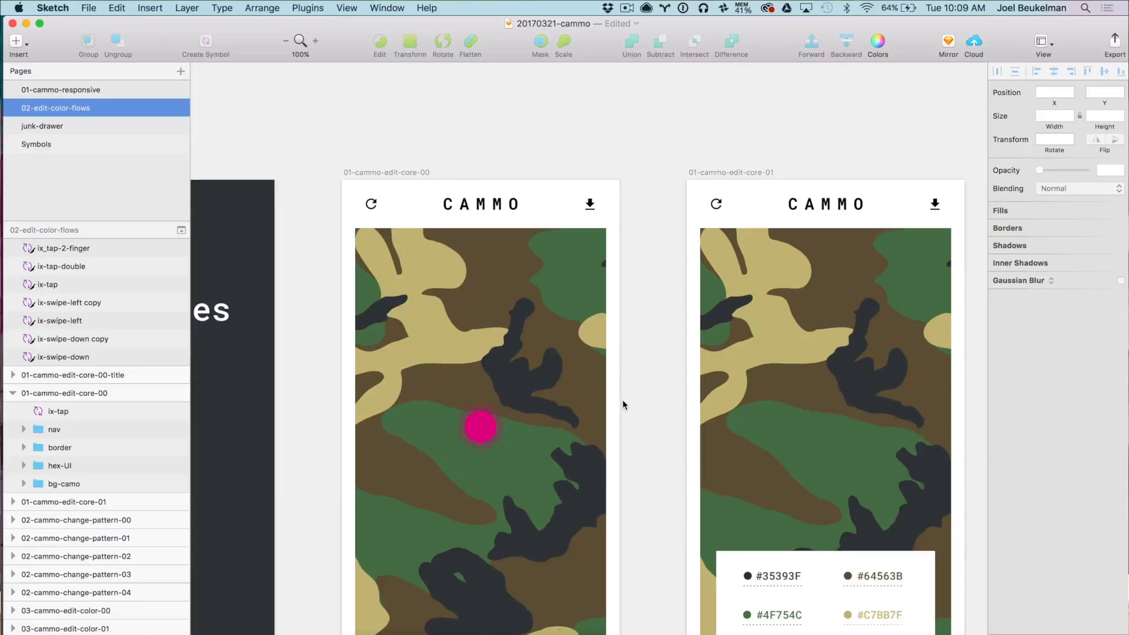
# - Swap the ix-tap symbol on the 01-cammo-edit-core-00 artboard to ix-swipe-up and restore the symbol's original size
pyautogui.press('super+minus')
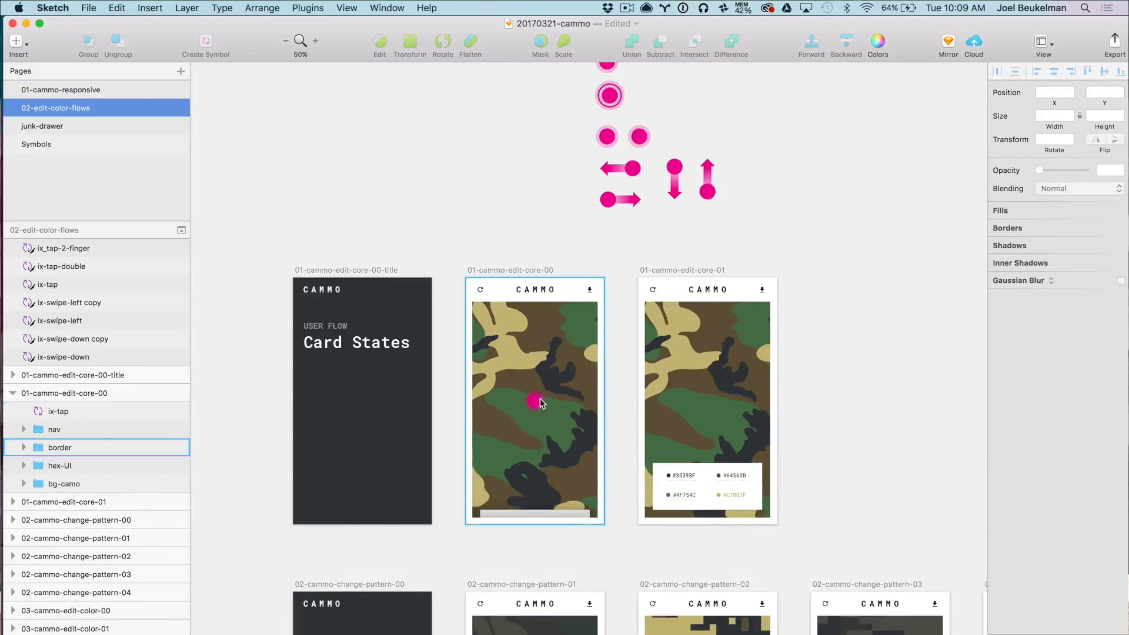
pyautogui.press('super+plus')
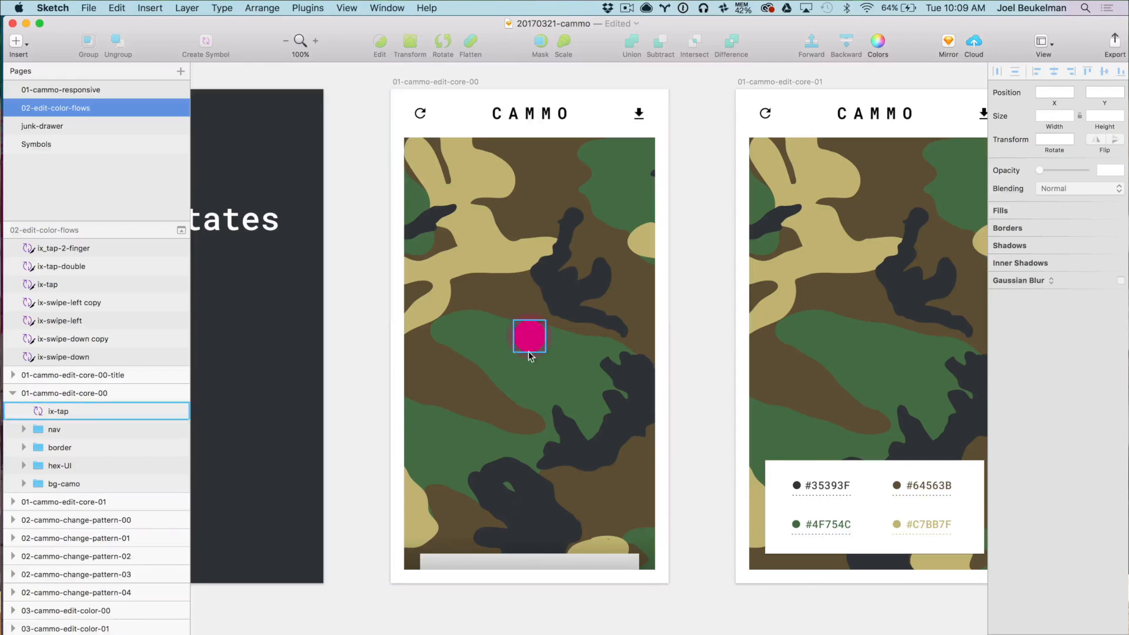
pyautogui.click(535, 352)
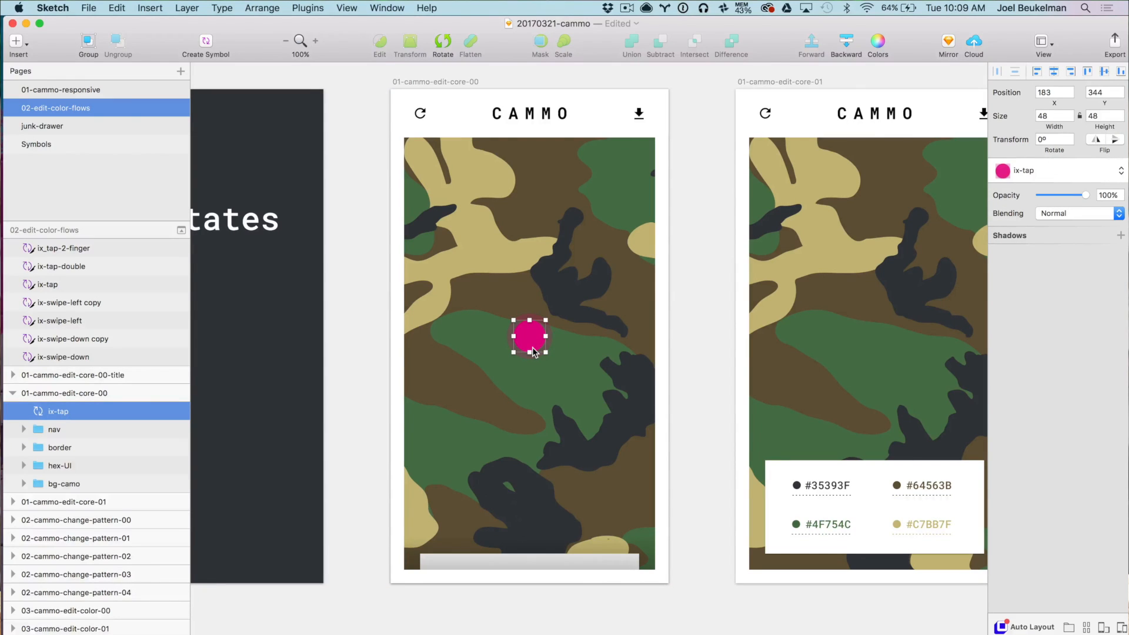
pyautogui.hscroll(5, 588, 567)
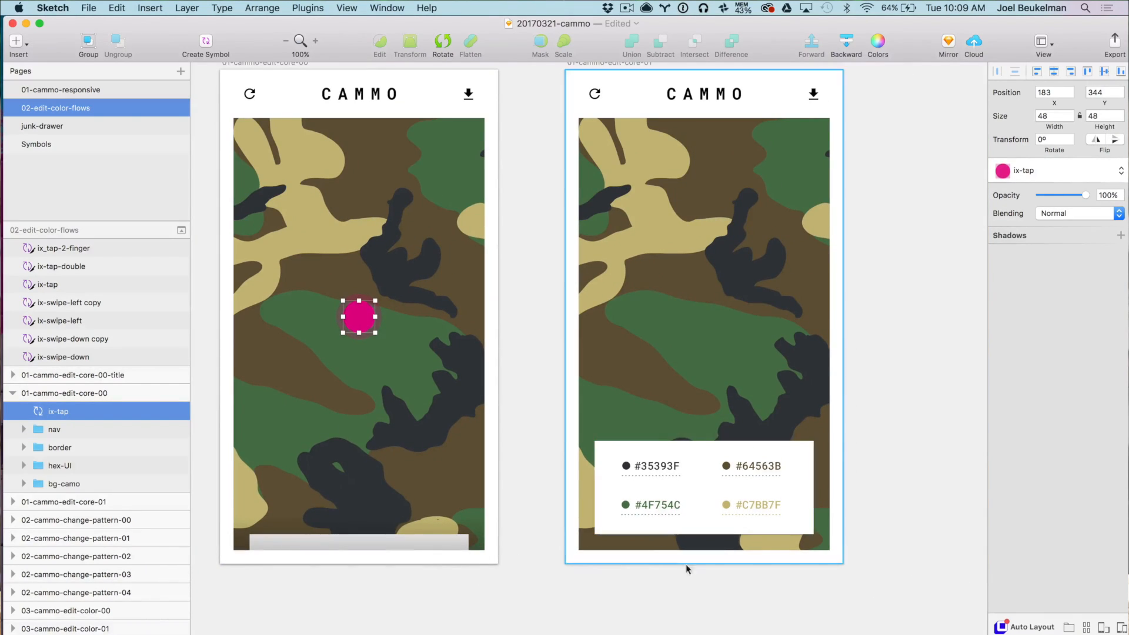
pyautogui.click(540, 364)
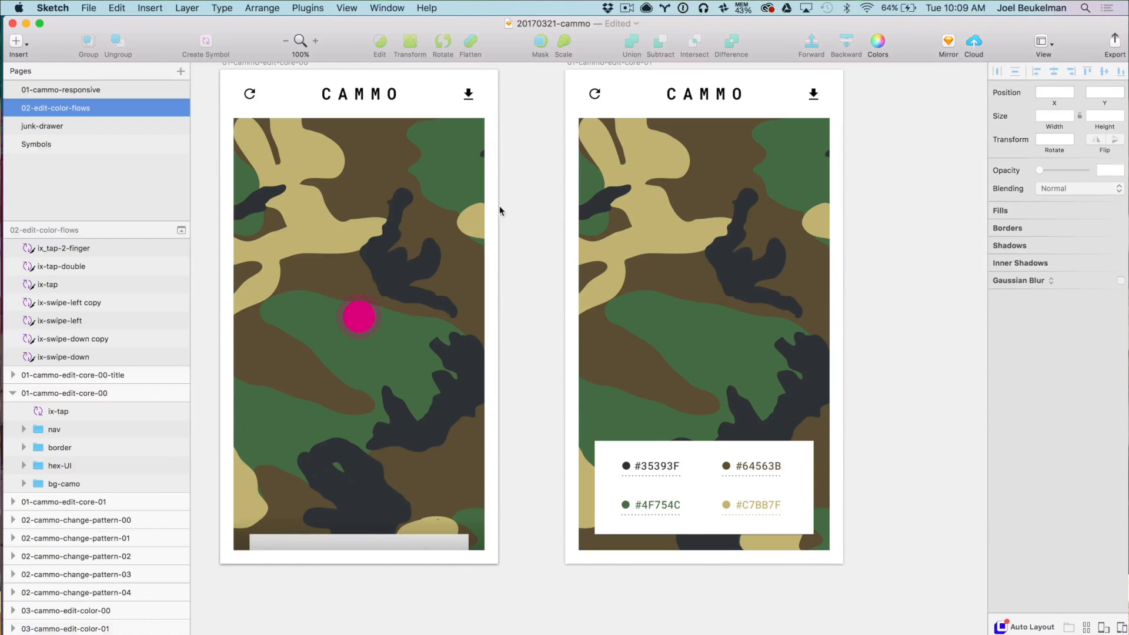
pyautogui.scroll(10, 525, 371)
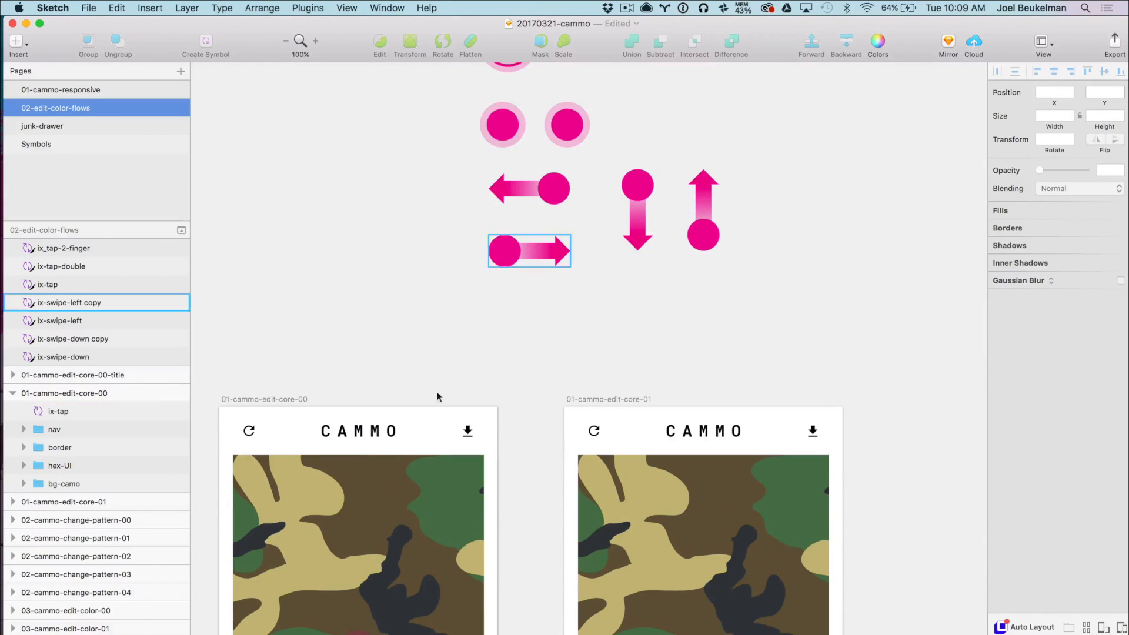
pyautogui.scroll(-4, 437, 397)
pyautogui.click(360, 533)
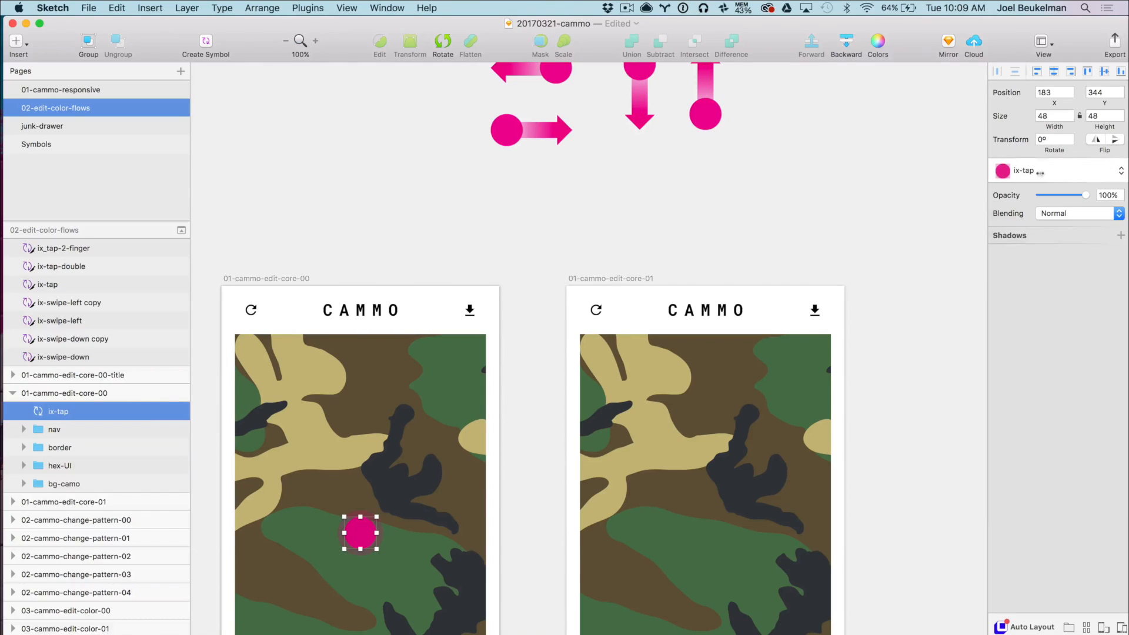
pyautogui.click(1040, 171)
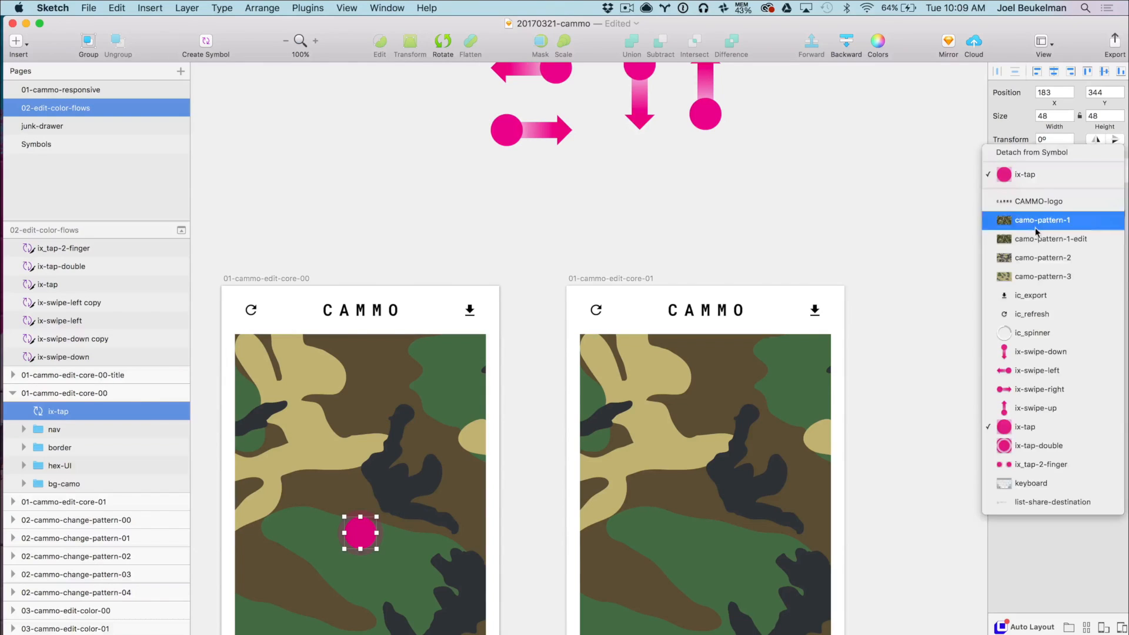
pyautogui.click(1034, 408)
pyautogui.rightClick(363, 536)
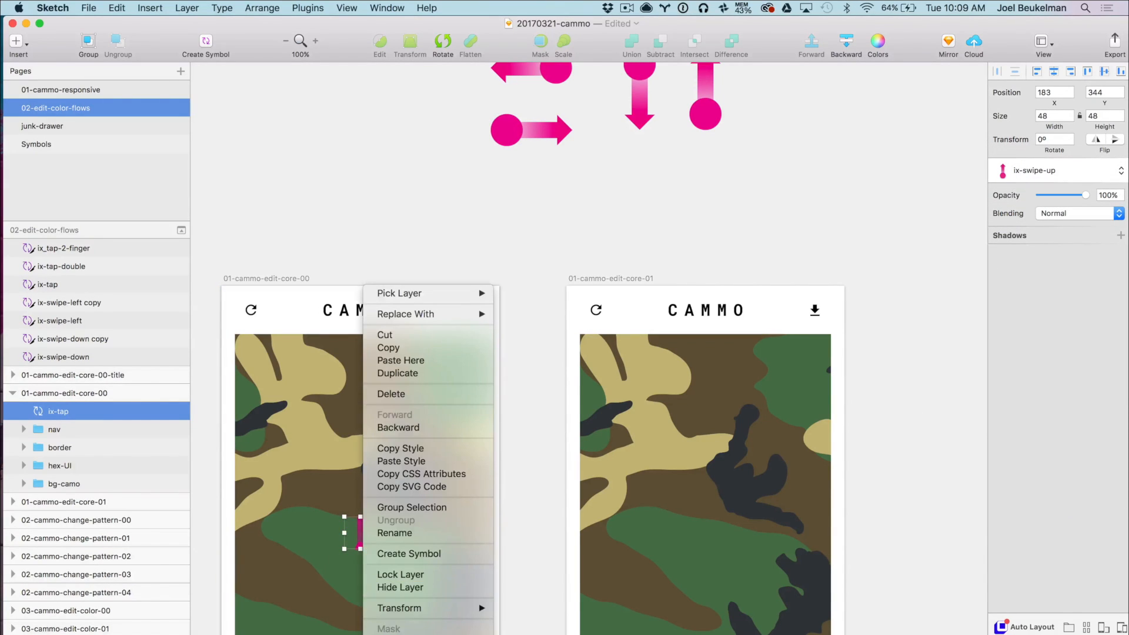
pyautogui.press('Escape')
# - Move the swipe-up symbol slightly higher on the 01-cammo-edit-core-00 artboard and deselect it
pyautogui.click(543, 485)
pyautogui.scroll(-9, 528, 538)
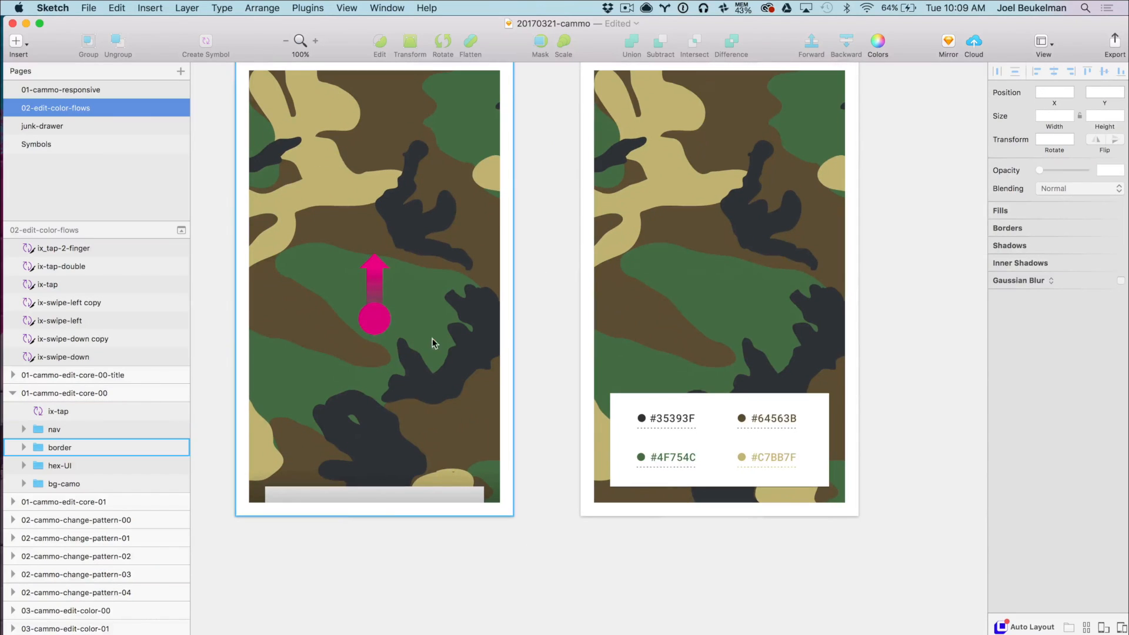
pyautogui.moveTo(371, 323); pyautogui.dragTo(369, 278)
pyautogui.click(570, 306)
pyautogui.scroll(2, 555, 408)
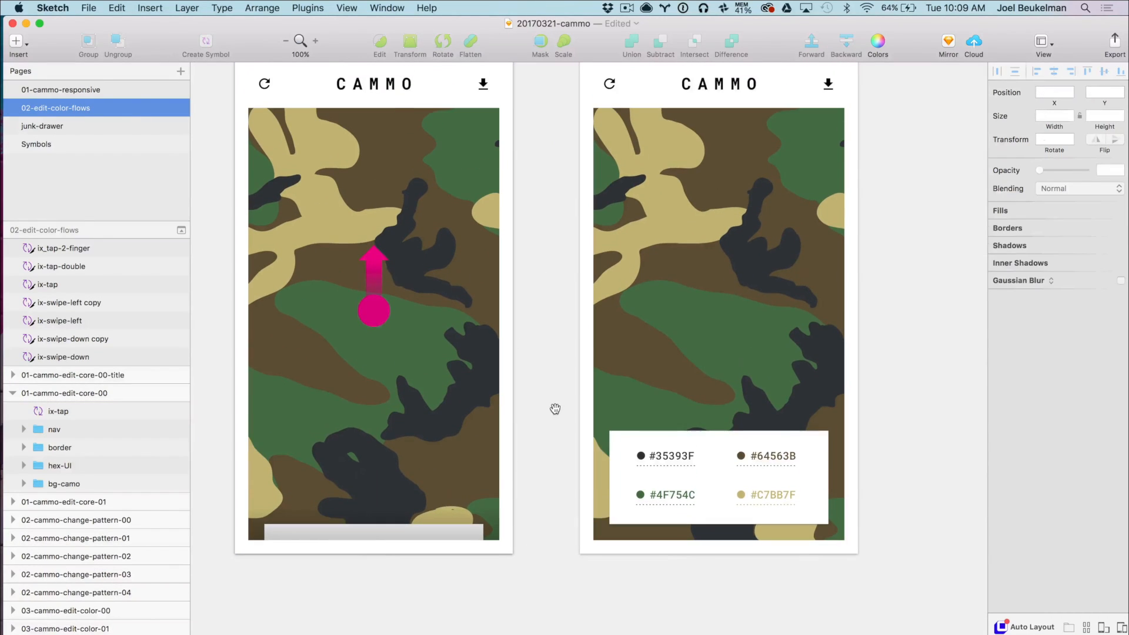
# - Examine how the user-flow rows are organised, from the Card States artboards down to Download SVG and back up
pyautogui.moveTo(504, 469); pyautogui.dragTo(657, 331)
pyautogui.press('super+minus')
pyautogui.scroll(-15, 657, 330)
pyautogui.hscroll(2, 657, 331)
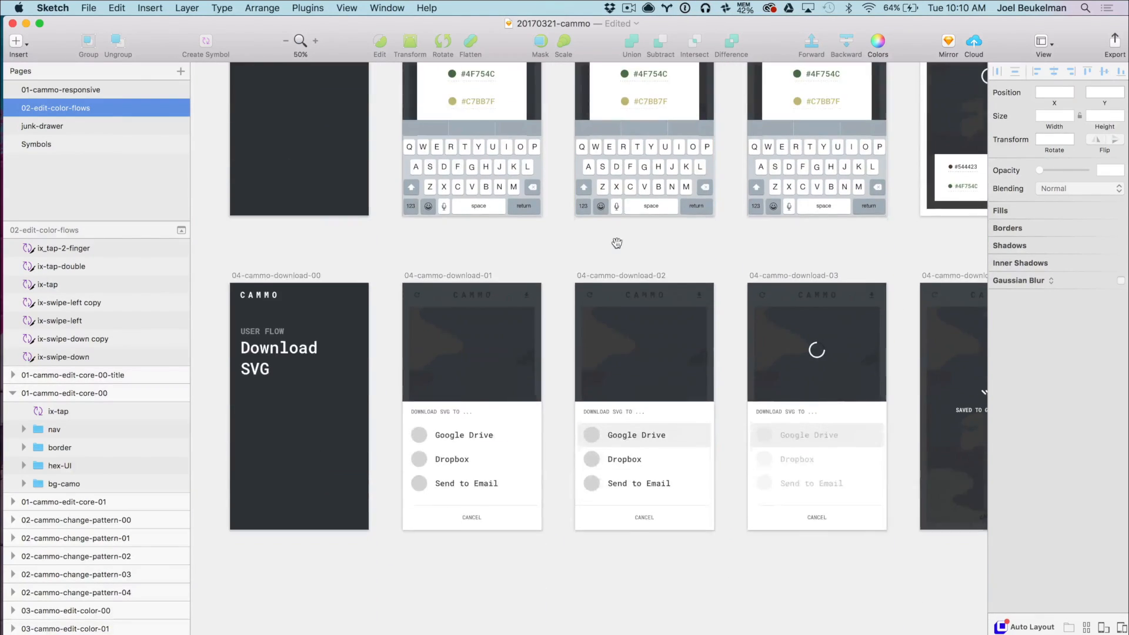
pyautogui.moveTo(617, 243); pyautogui.dragTo(622, 286)
pyautogui.click(301, 315)
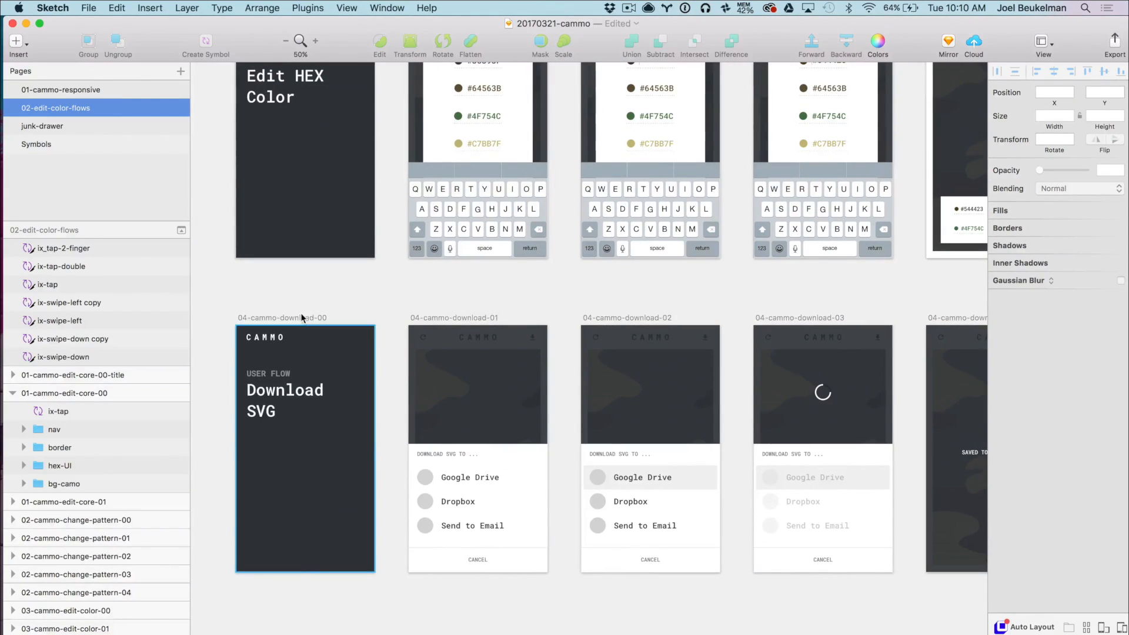
pyautogui.scroll(5, 391, 530)
pyautogui.scroll(5, 342, 363)
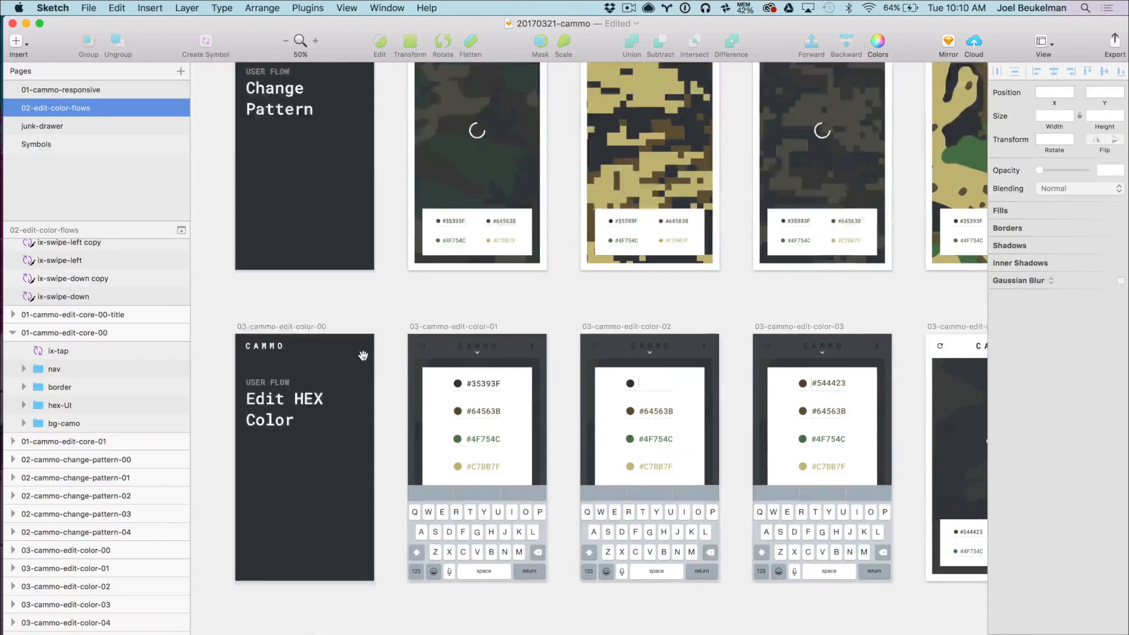
# - Look through the Change Pattern and Edit HEX Color artboard rows and their sequence of screens
pyautogui.click(316, 162)
pyautogui.click(562, 151)
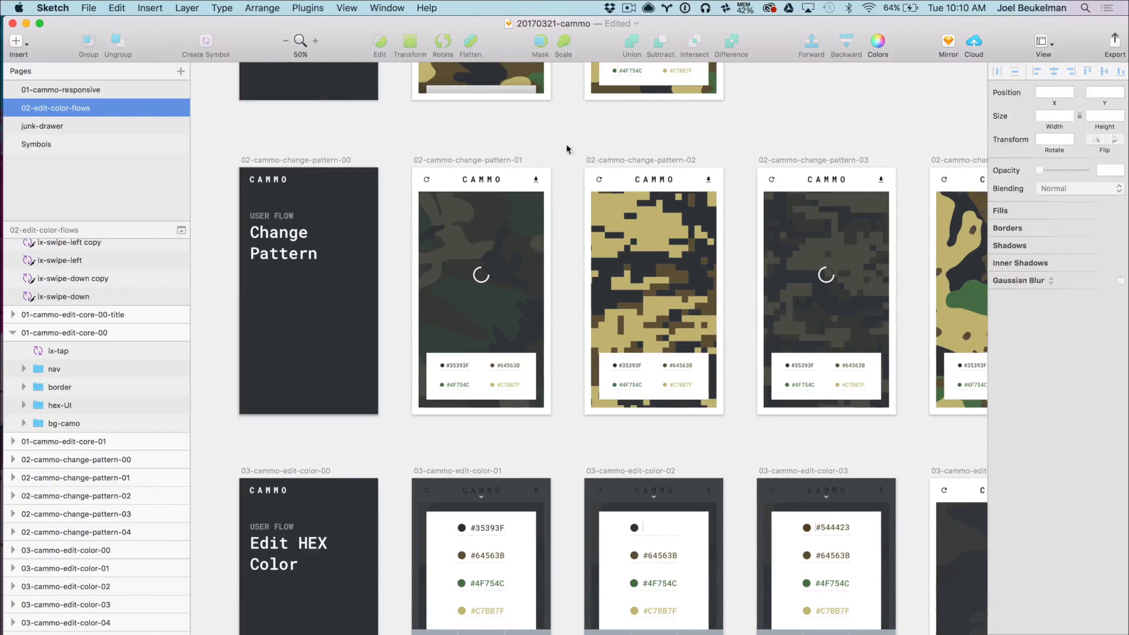
pyautogui.hscroll(6, 628, 126)
pyautogui.hscroll(-8, 480, 214)
pyautogui.scroll(-4, 480, 214)
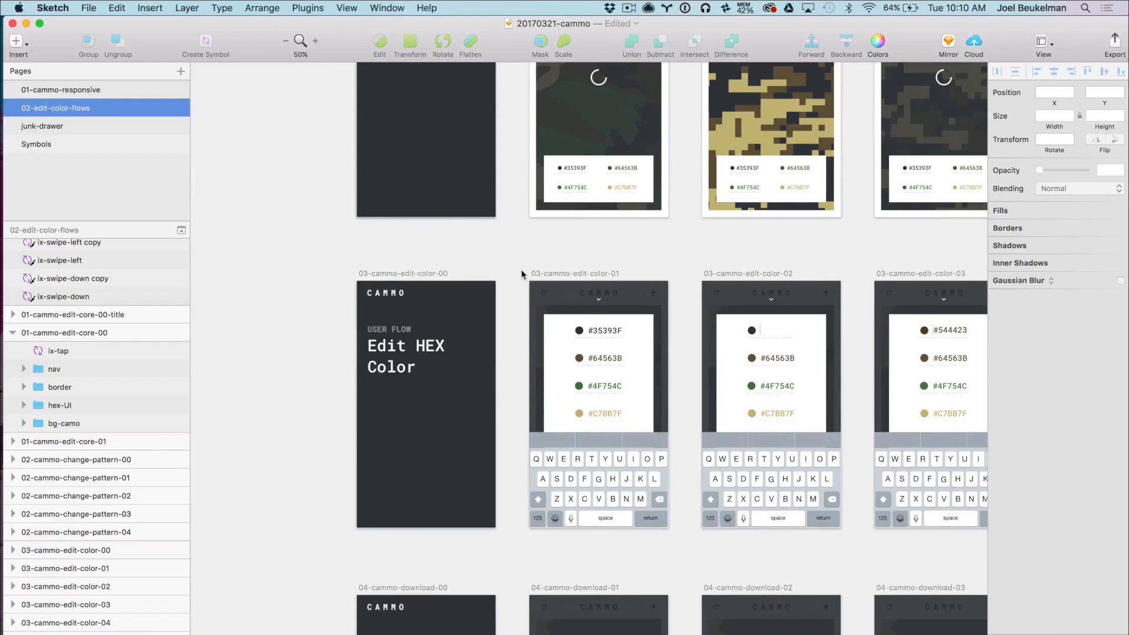
pyautogui.click(429, 270)
pyautogui.hscroll(6, 588, 271)
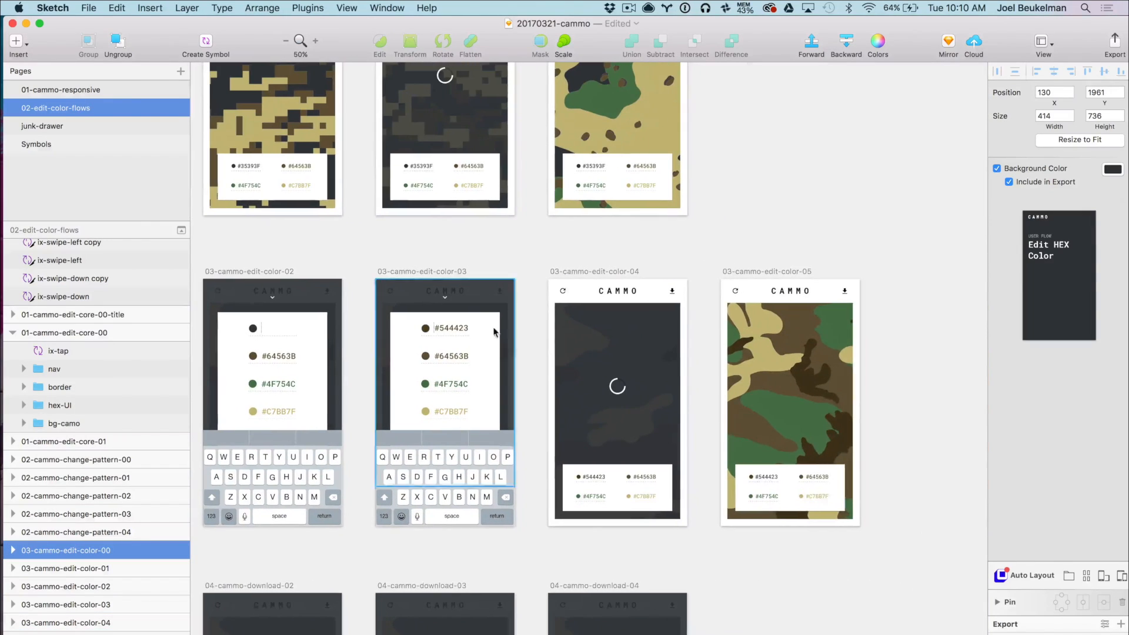
# - Inspect the Download SVG screens up to the saved state and return to the Card States row
pyautogui.scroll(-3, 739, 257)
pyautogui.hscroll(-5, 739, 258)
pyautogui.scroll(-3, 739, 258)
pyautogui.press('super+equal')
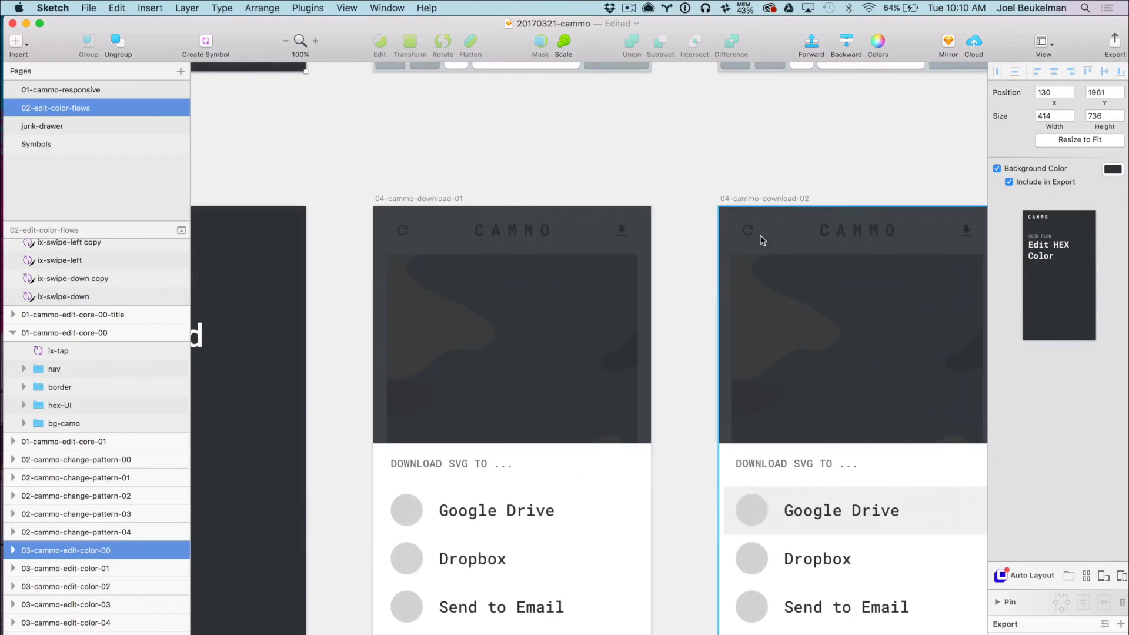
pyautogui.hscroll(-3, 762, 240)
pyautogui.scroll(-2, 763, 240)
pyautogui.hscroll(10, 729, 253)
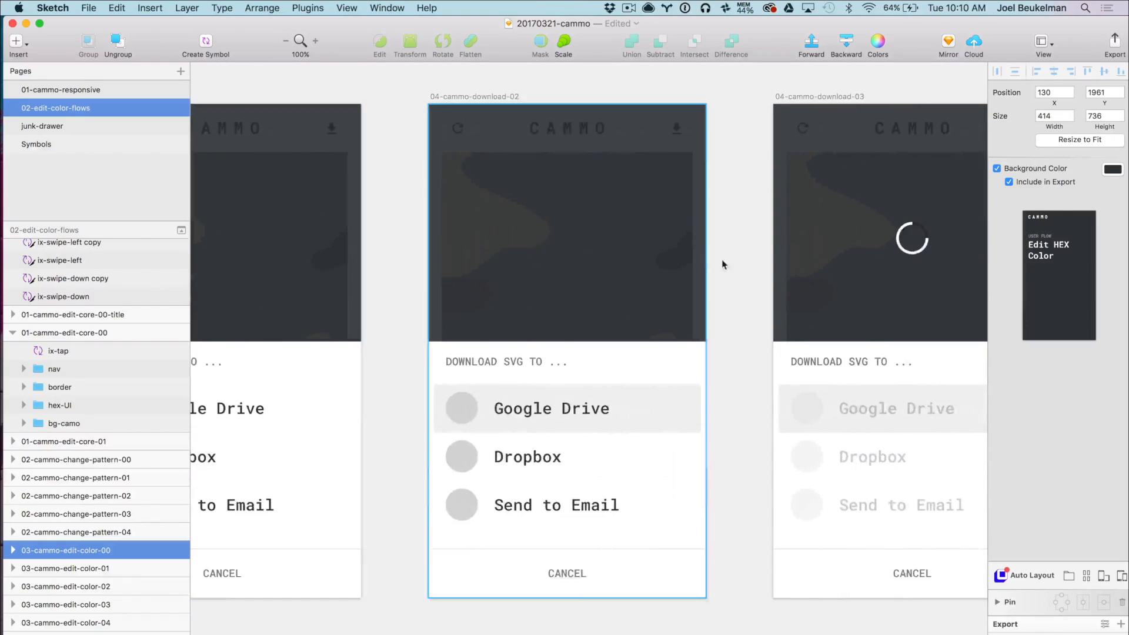
pyautogui.press('super+minus')
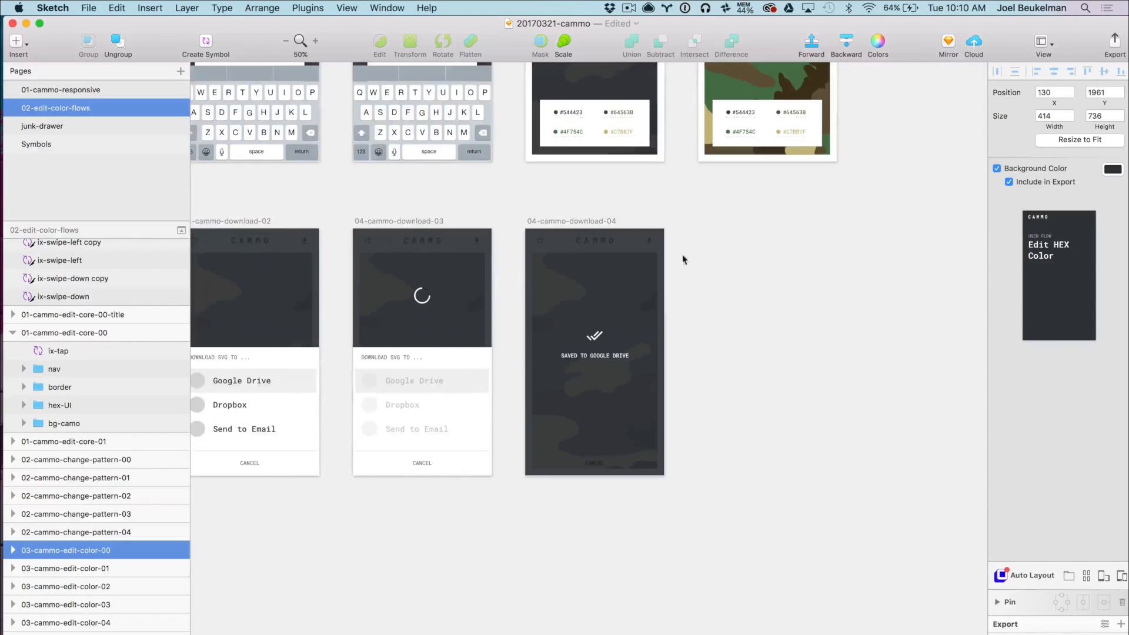
pyautogui.moveTo(632, 179); pyautogui.dragTo(862, 476)
pyautogui.moveTo(541, 213); pyautogui.dragTo(704, 474)
pyautogui.scroll(7, 657, 310)
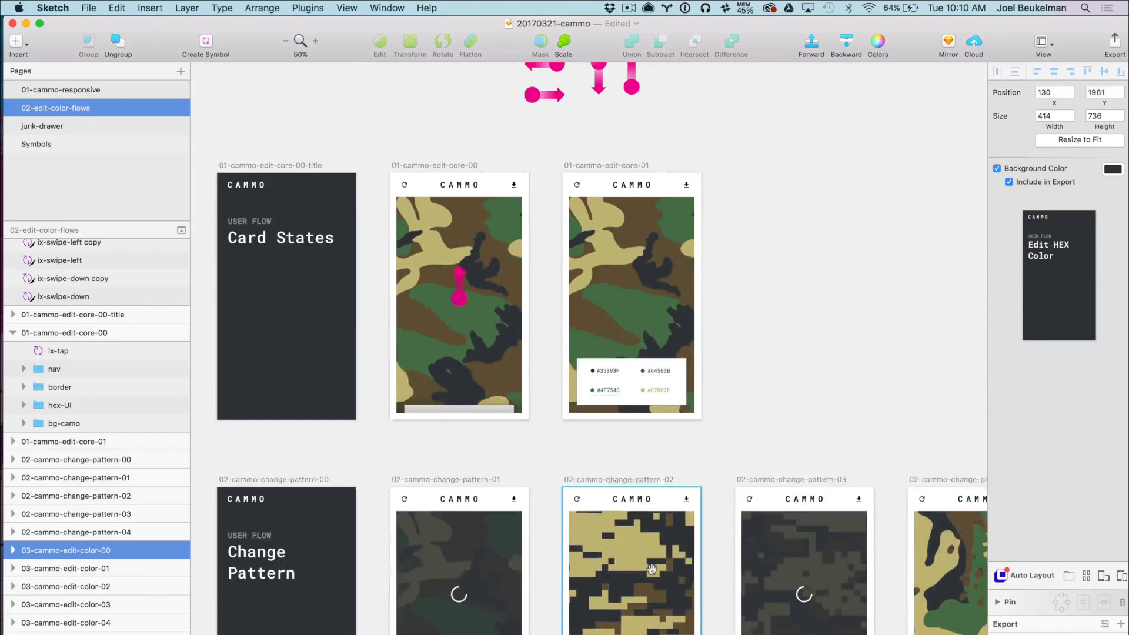
# - Place a copy of the ix-tap symbol over the refresh icon on 02-cammo-change-pattern-01 and move it to the refresh icon on 02-cammo-change-pattern-02
pyautogui.click(537, 70)
pyautogui.scroll(2, 541, 94)
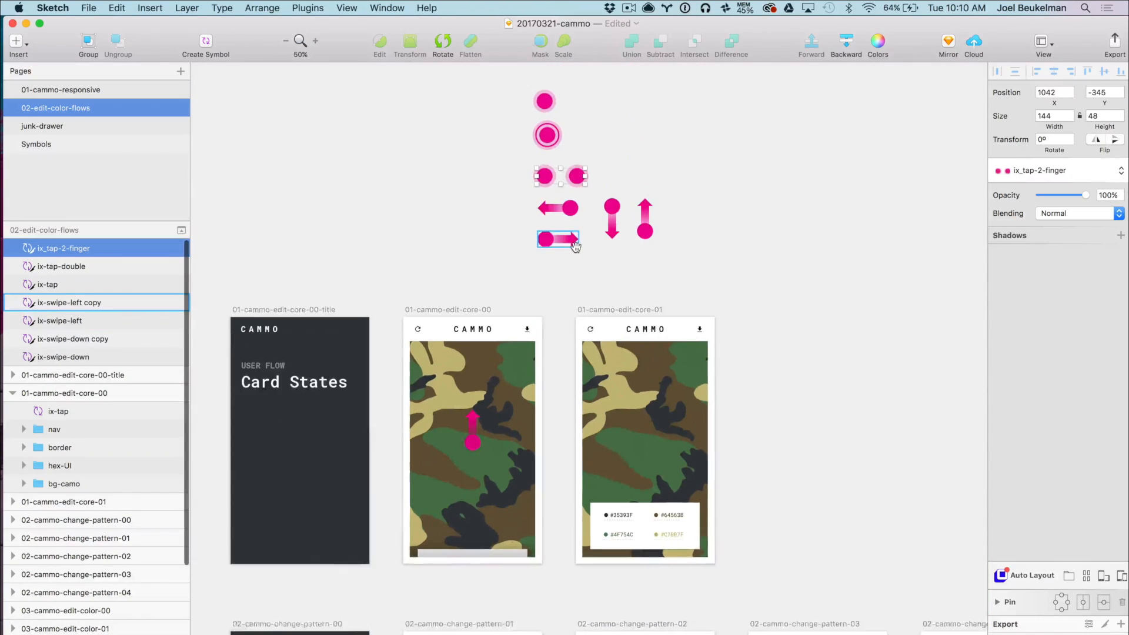
pyautogui.click(547, 121)
pyautogui.scroll(-6, 441, 294)
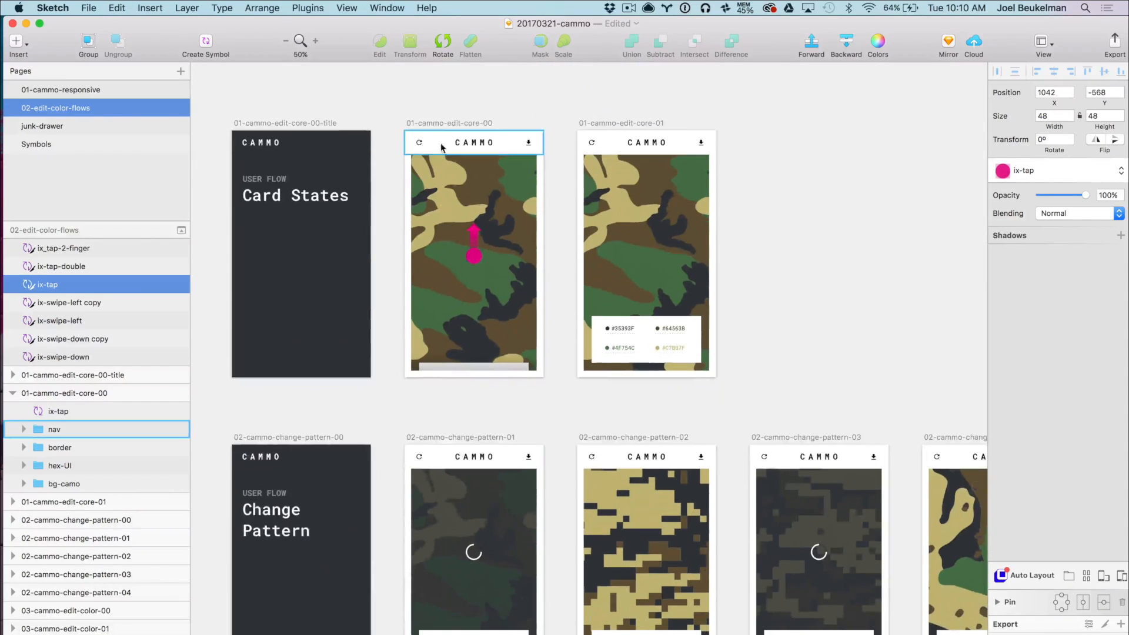
pyautogui.press('super+v')
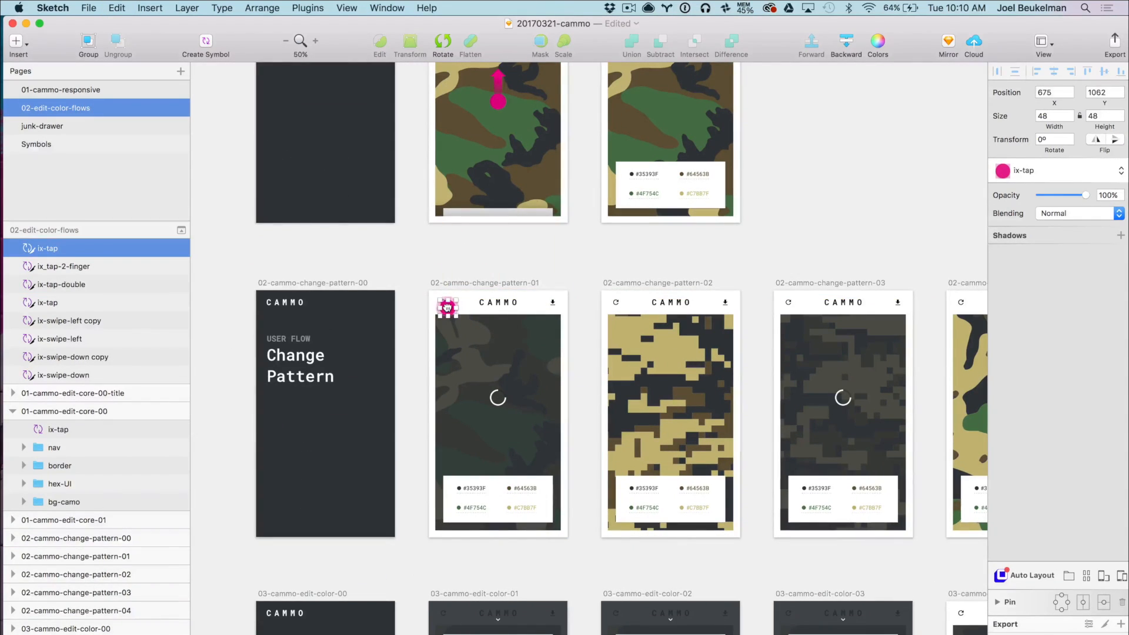
pyautogui.moveTo(445, 307); pyautogui.dragTo(444, 307)
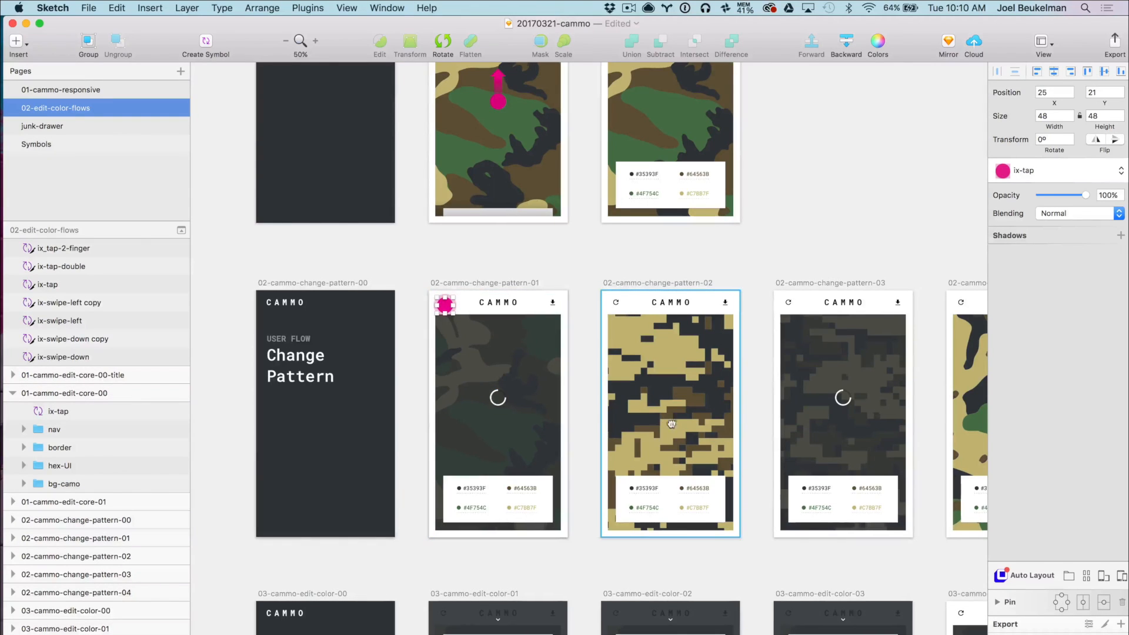
pyautogui.hscroll(4, 675, 426)
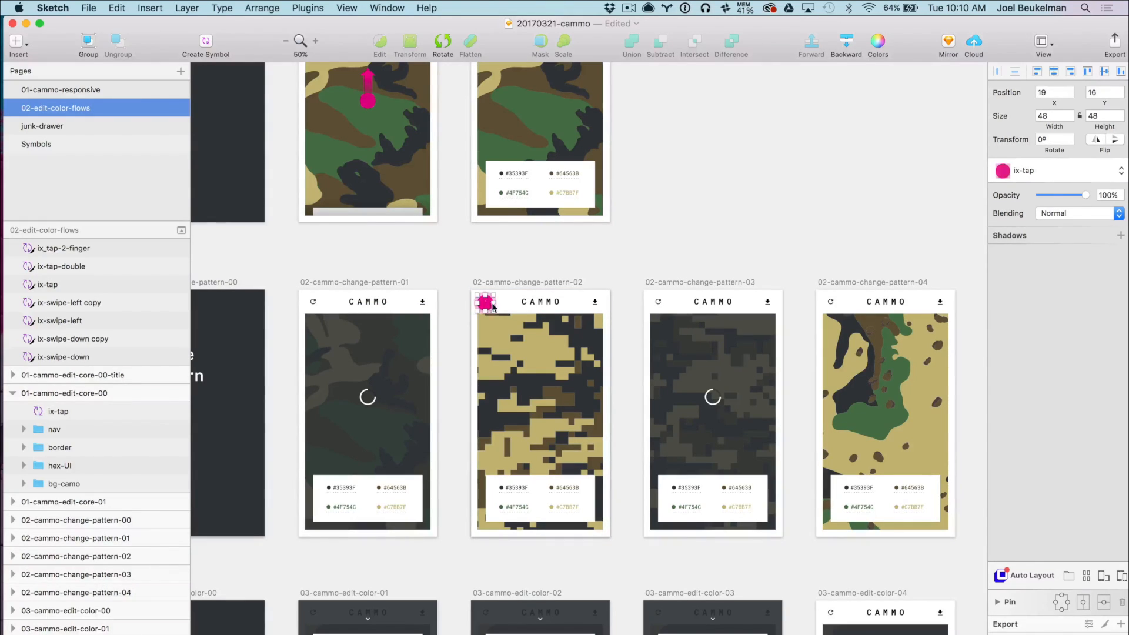
# - Place an ix-tap copy over the refresh icon on 02-cammo-change-pattern-04 and move the set of gesture symbols higher above the flow rows
pyautogui.click(824, 282)
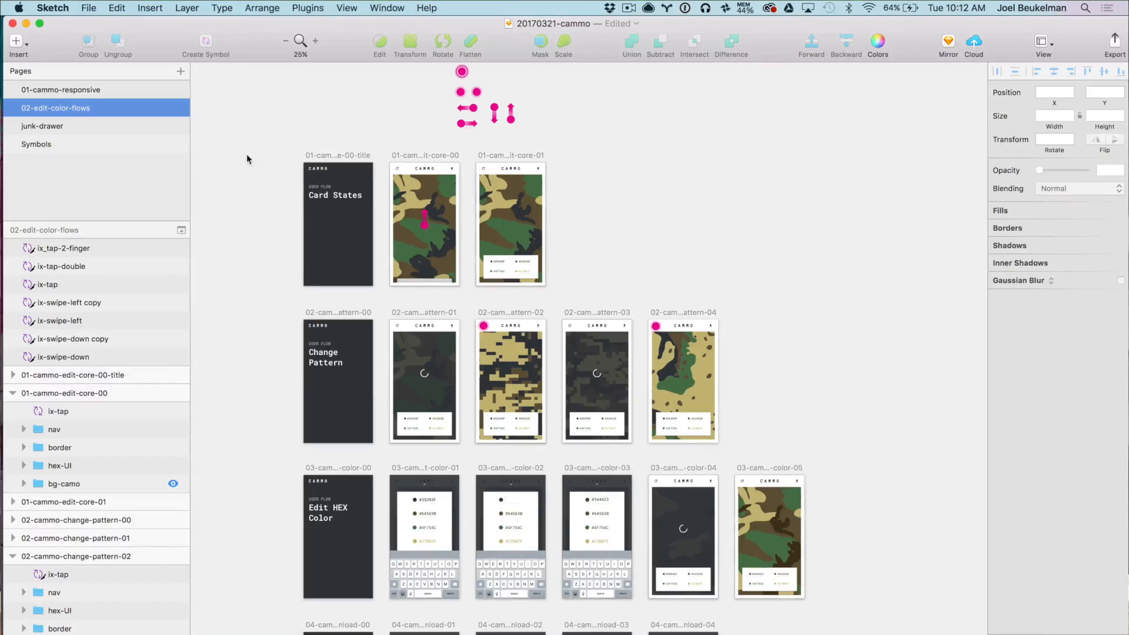
pyautogui.scroll(-3, 599, 256)
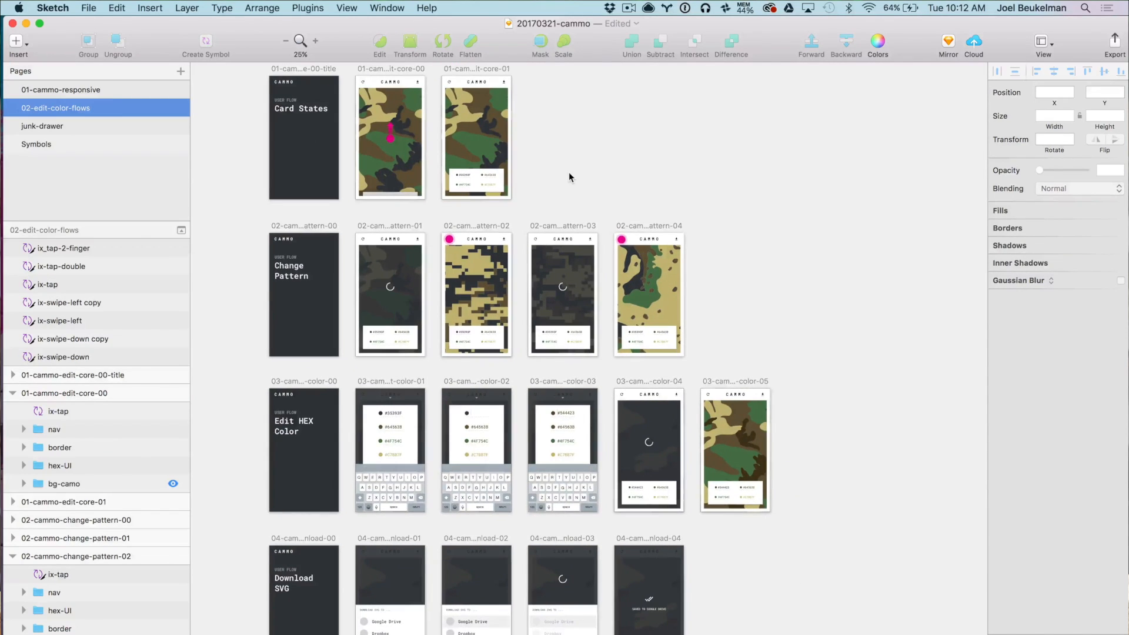
pyautogui.press('super+minus')
pyautogui.moveTo(580, 207); pyautogui.dragTo(460, 167)
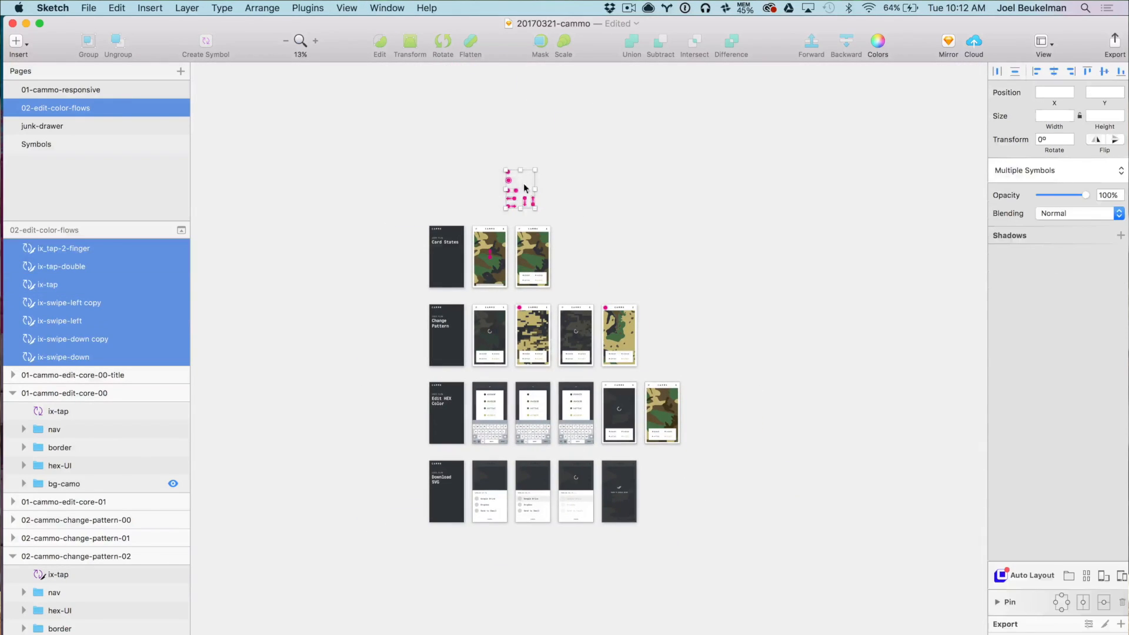
pyautogui.click(531, 231)
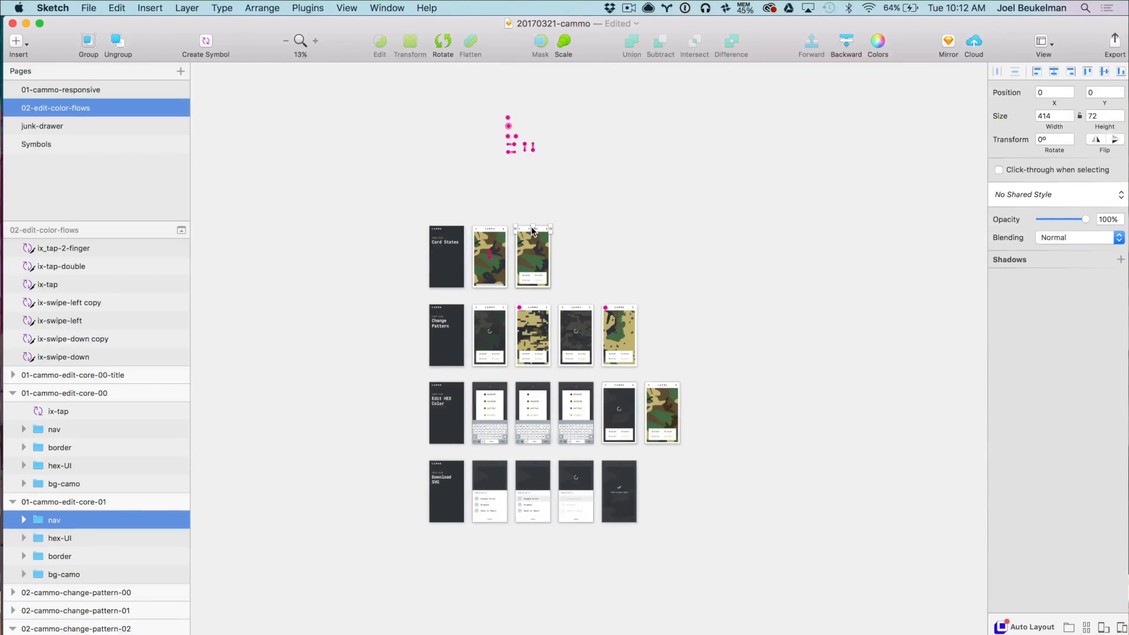
# - Draw a horizontal arrow about 419 px long from the tap marker on 02-cammo-change-pattern-02 to the edge of 02-cammo-change-pattern-03
pyautogui.press('super+plus')
pyautogui.press('super+plus')
pyautogui.click(16, 41)
pyautogui.moveTo(55, 98)
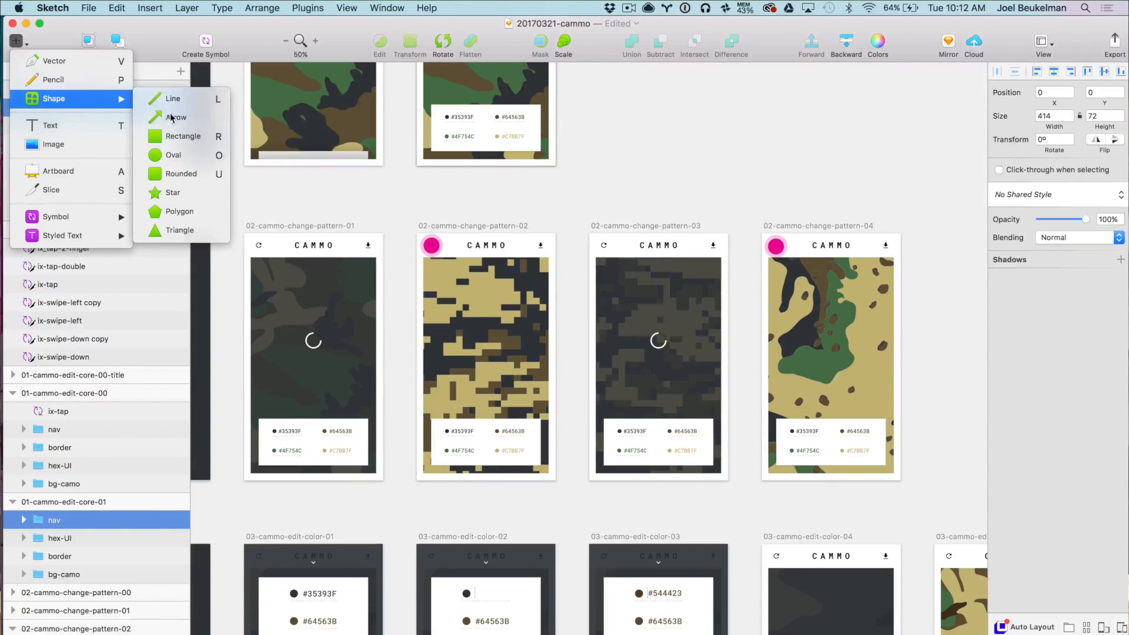
pyautogui.click(170, 117)
pyautogui.moveTo(440, 246); pyautogui.dragTo(553, 245)
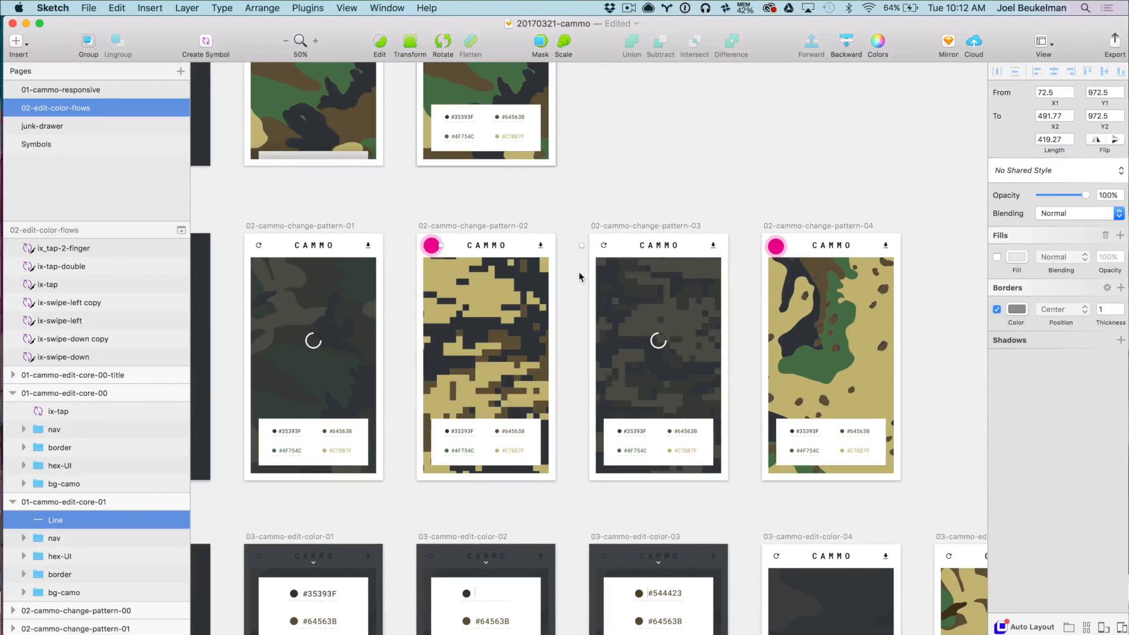
# - Move the arrow line out of 01-cammo-edit-core-01 to the top of the page's layers, and set its border to #ED1997 with thickness 3
pyautogui.click(1017, 310)
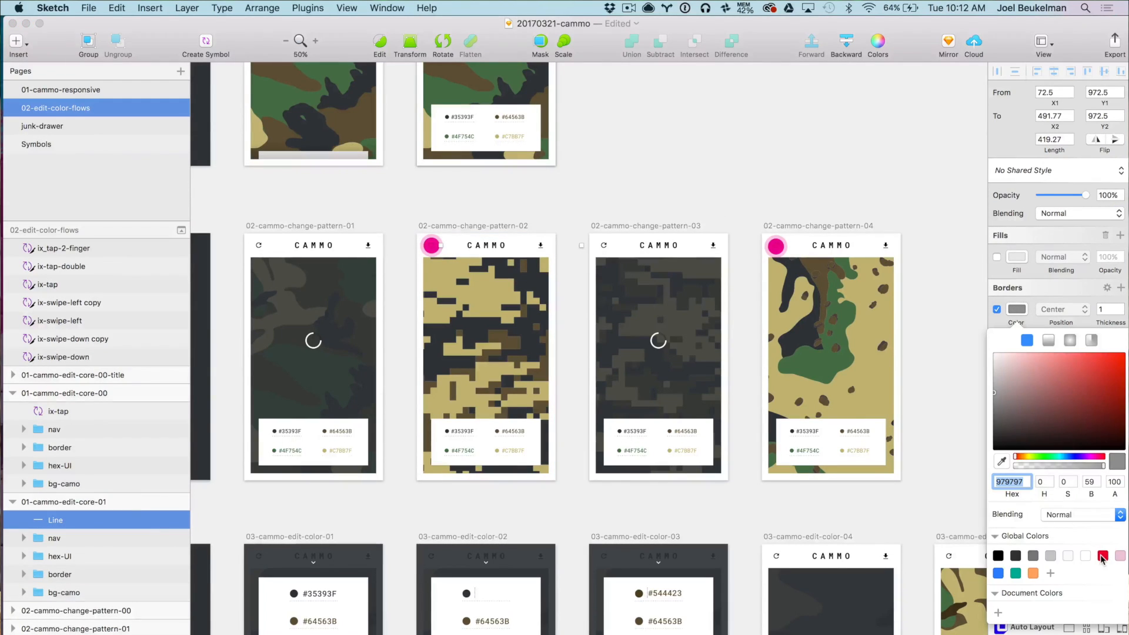
pyautogui.click(570, 252)
pyautogui.click(458, 250)
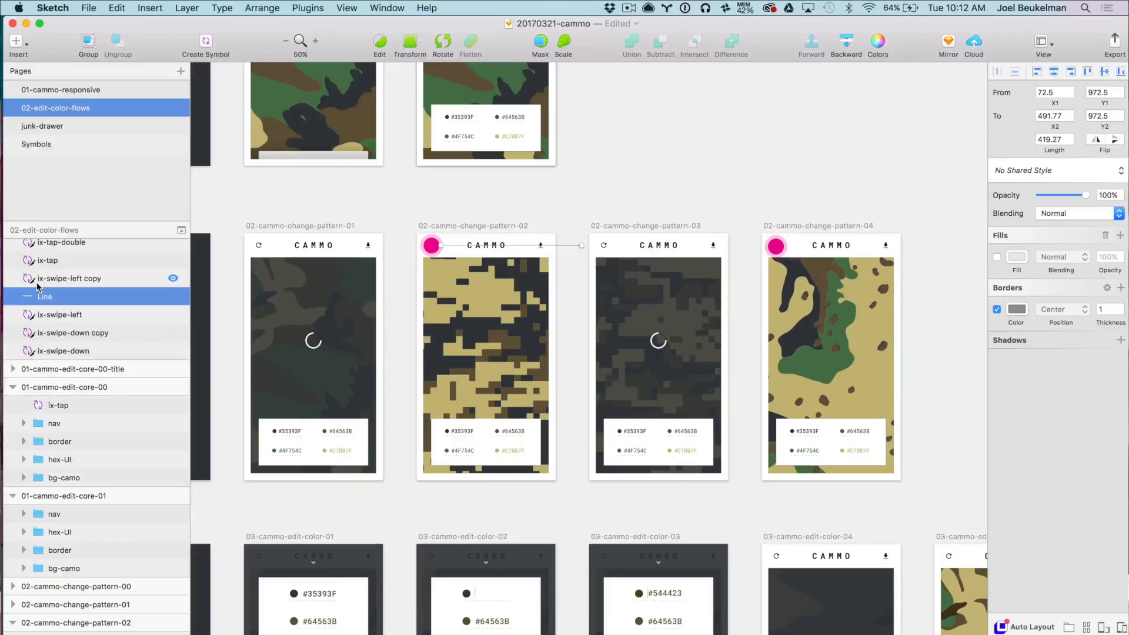
pyautogui.scroll(3, 37, 293)
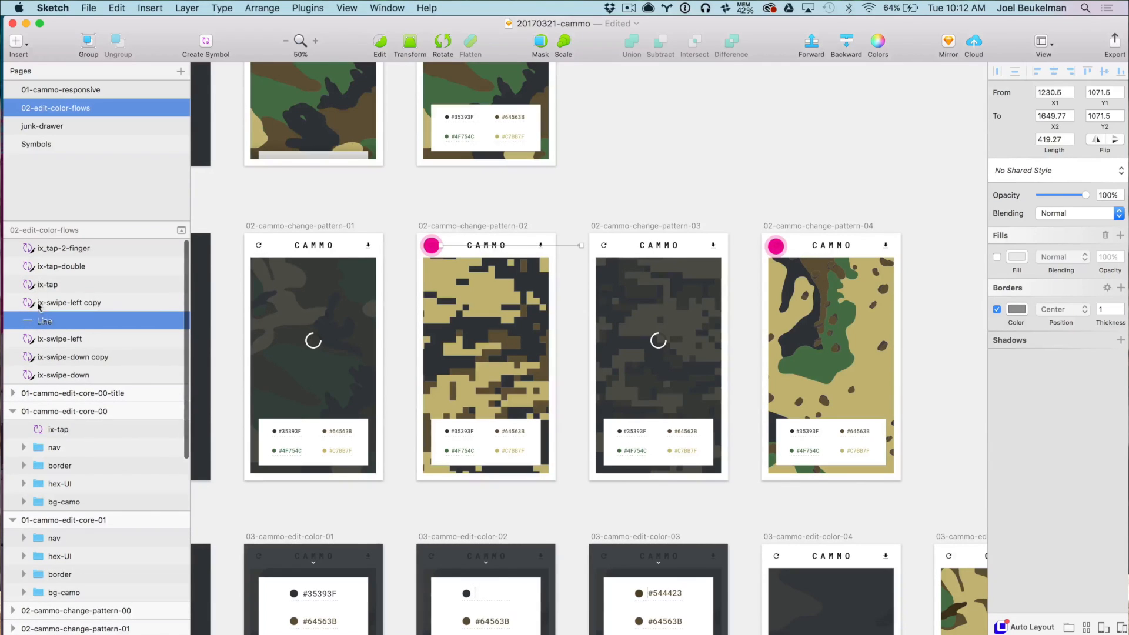
pyautogui.moveTo(40, 248); pyautogui.dragTo(40, 246)
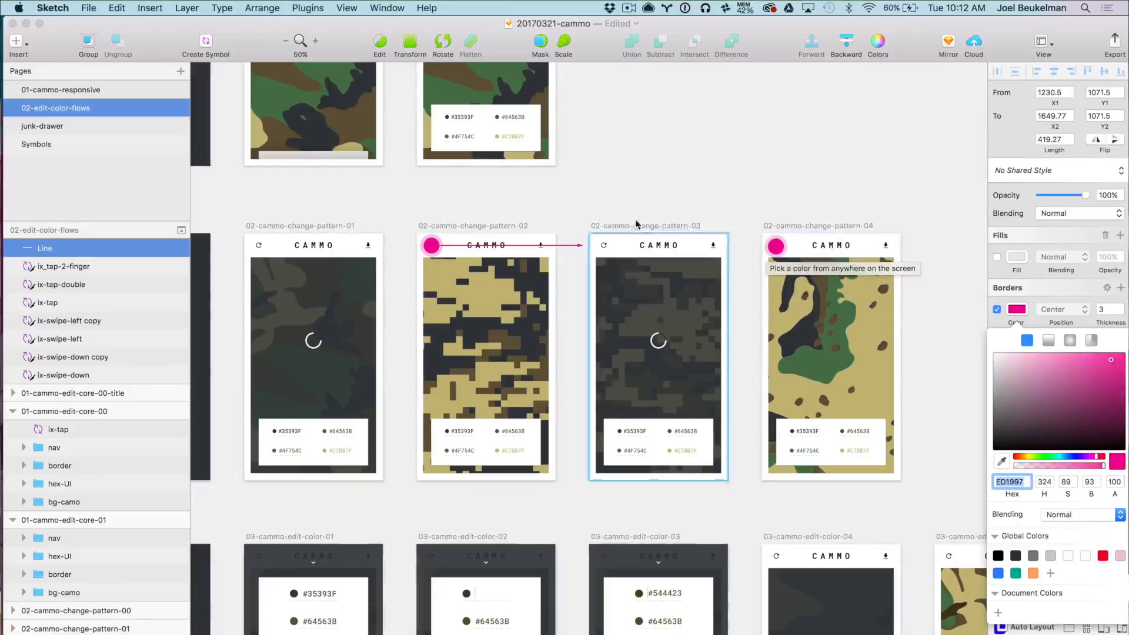
pyautogui.press('Escape')
pyautogui.click(422, 249)
pyautogui.click(566, 245)
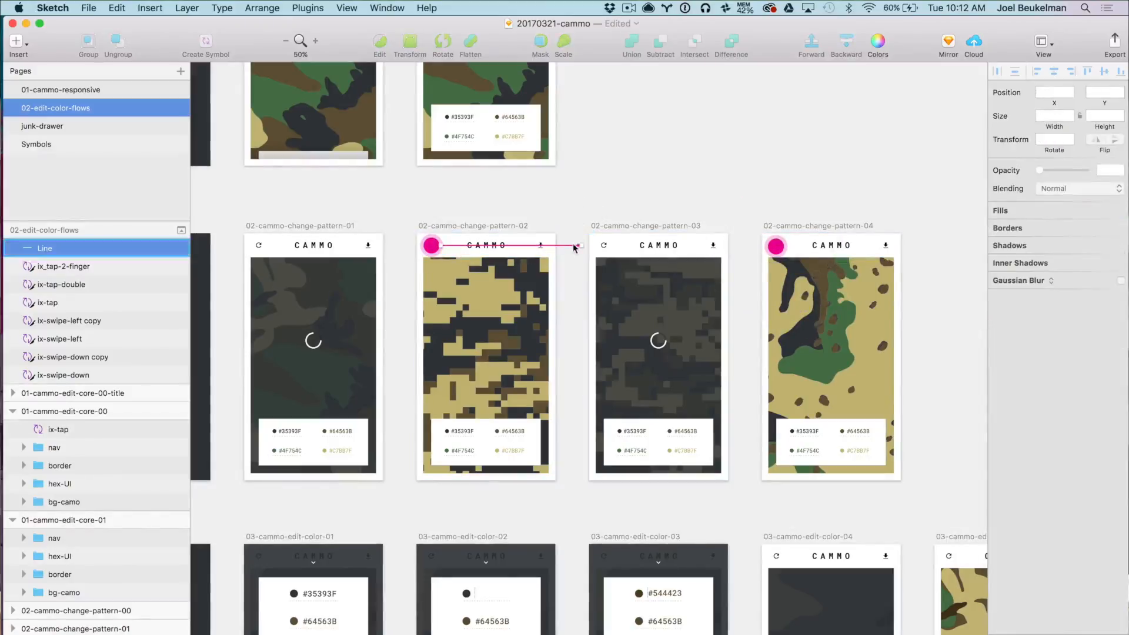
pyautogui.moveTo(627, 246); pyautogui.dragTo(864, 253)
pyautogui.click(865, 250)
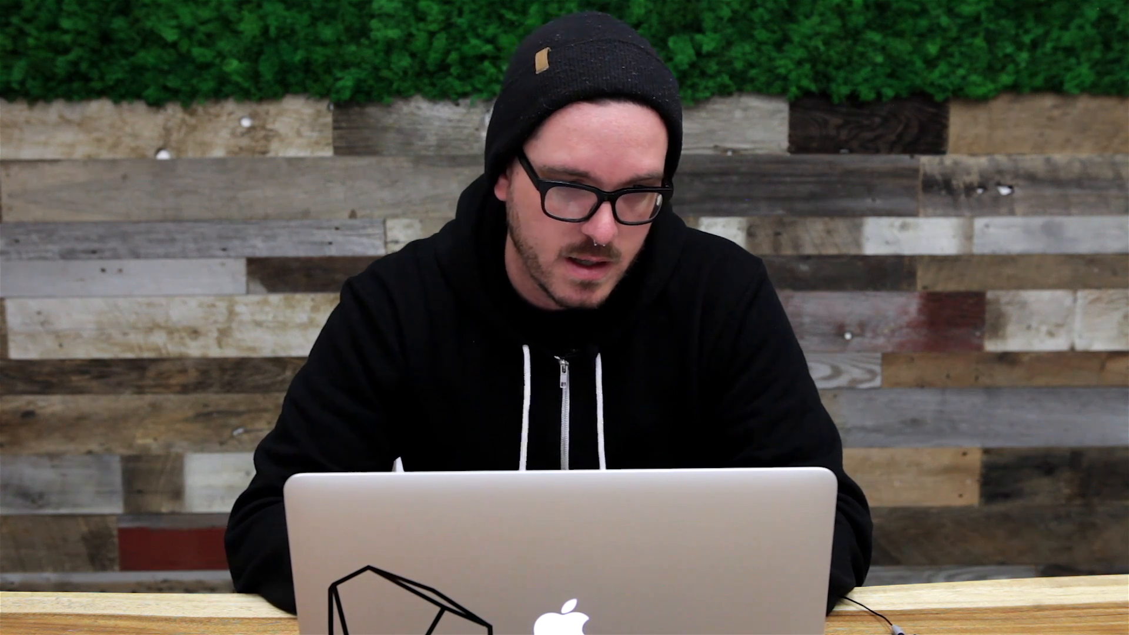
# - Draw a new artboard enclosing all four user-flow rows, from Card States to Download SVG
pyautogui.click(21, 43)
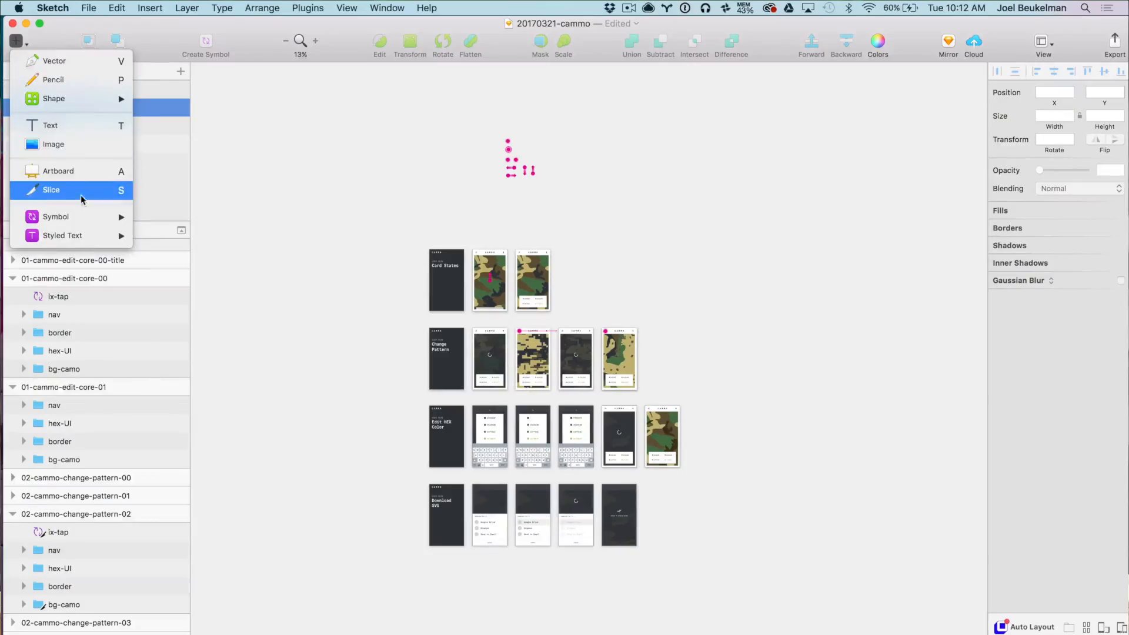
pyautogui.click(59, 170)
pyautogui.moveTo(406, 233); pyautogui.dragTo(734, 570)
pyautogui.click(280, 339)
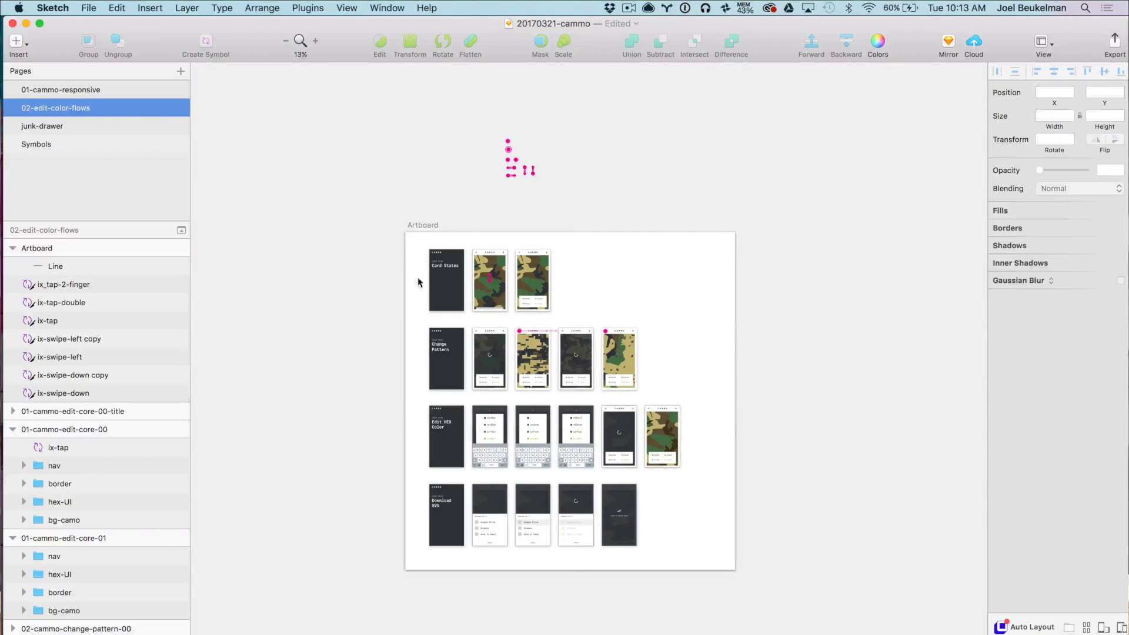
# - Place a copy of the pink arrow between 02-cammo-change-pattern-03 and 02-cammo-change-pattern-04 and shorten it to fit the gap
pyautogui.press('super+equal')
pyautogui.press('super+equal')
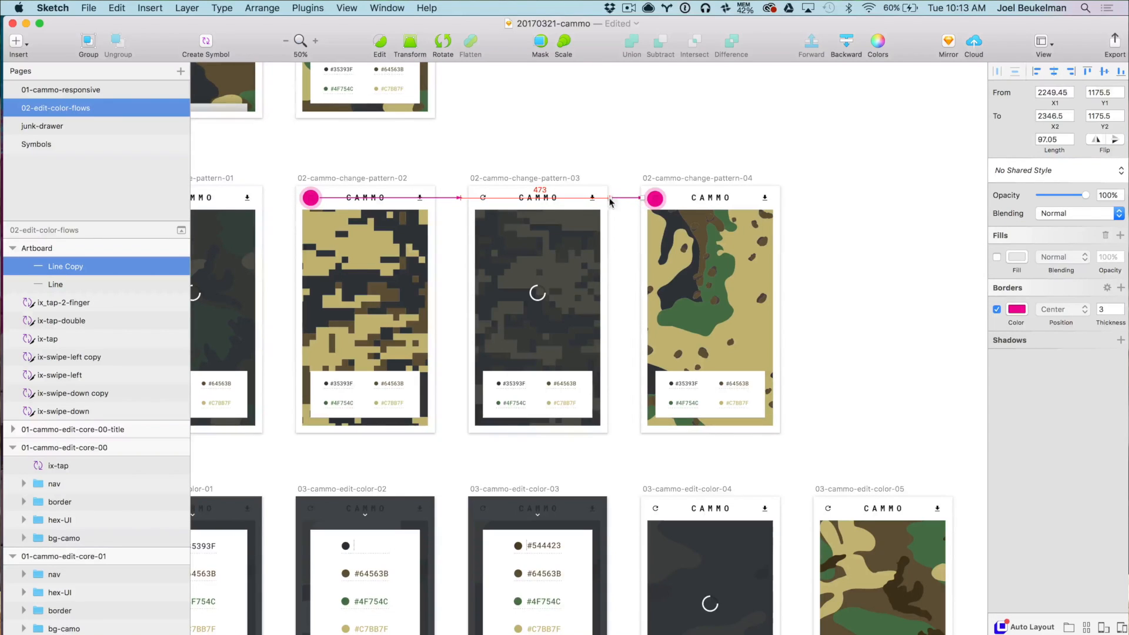
pyautogui.click(620, 169)
pyautogui.click(633, 198)
pyautogui.click(642, 198)
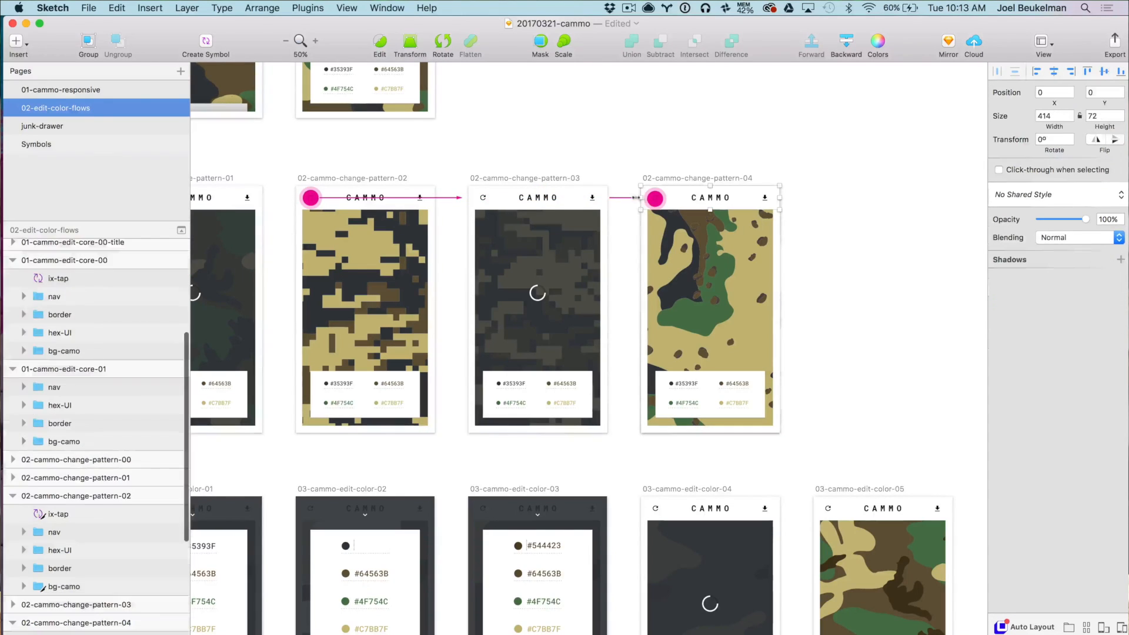
# - Draw an angled vector path about 1954 by 1193 px from the color card on 01-cammo-edit-core-01, around the Change Pattern row, to 03-cammo-edit-color-01
pyautogui.press('super+minus')
pyautogui.click(16, 41)
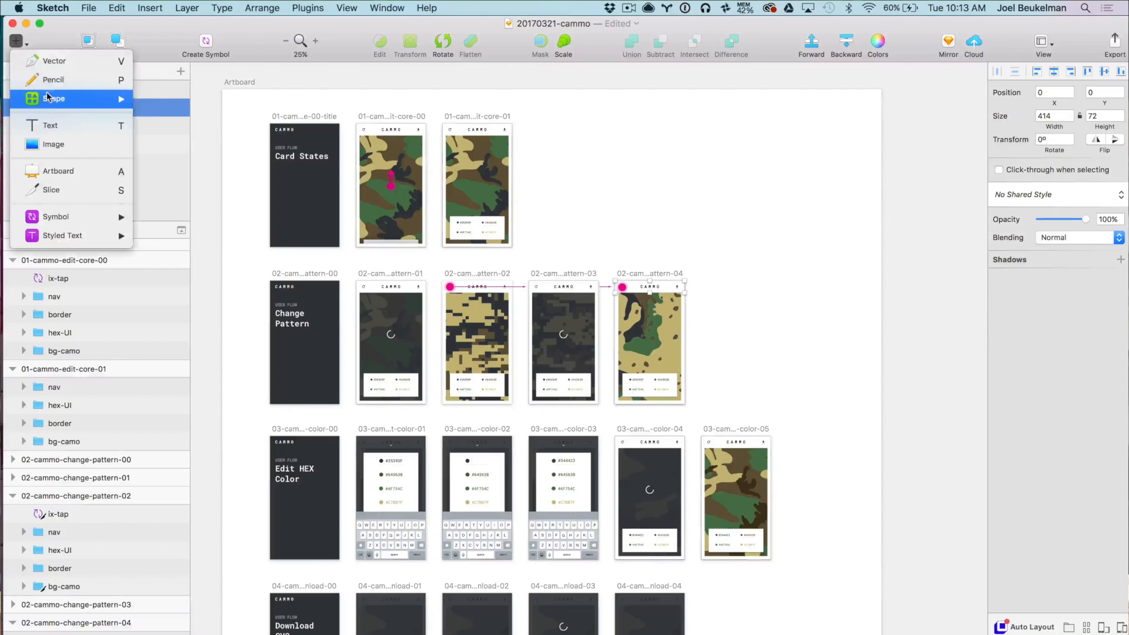
pyautogui.moveTo(123, 99)
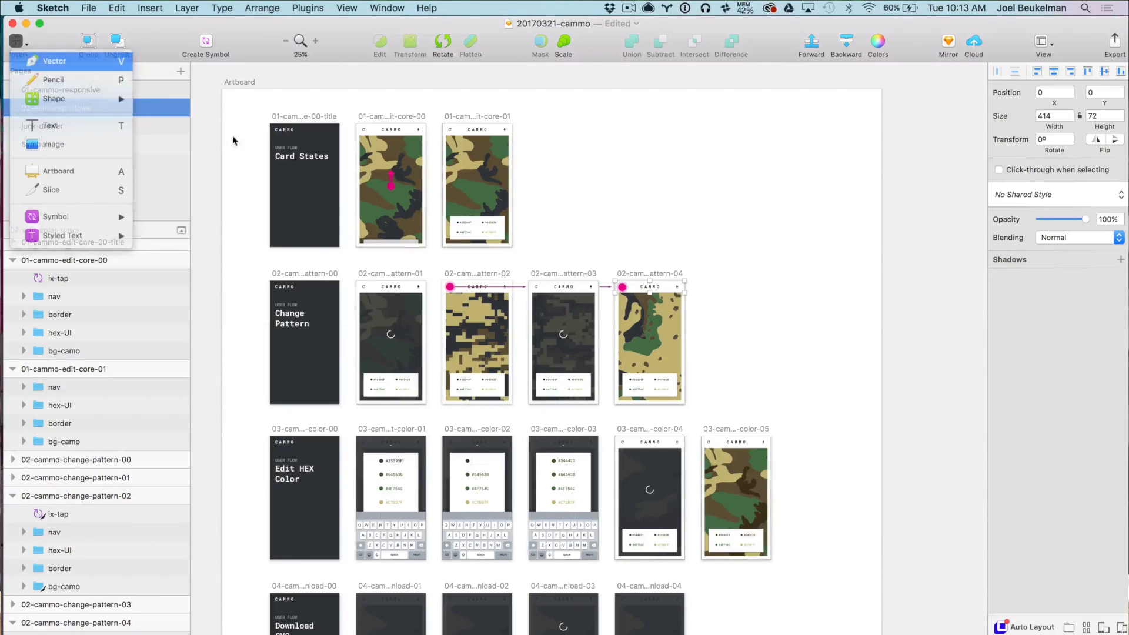
pyautogui.click(54, 60)
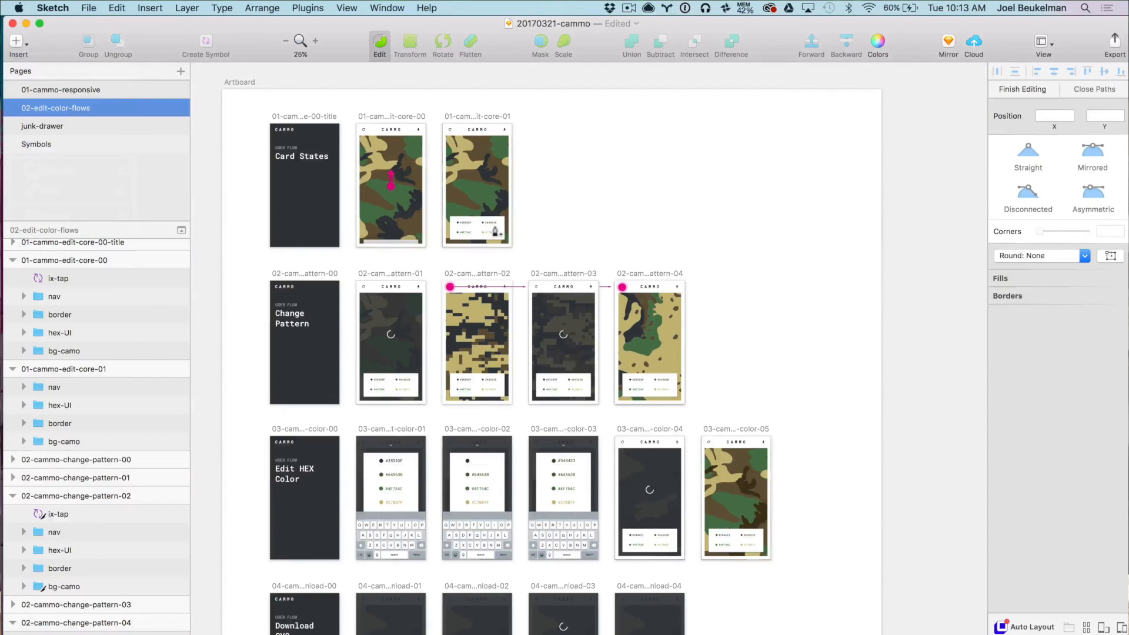
pyautogui.click(496, 226)
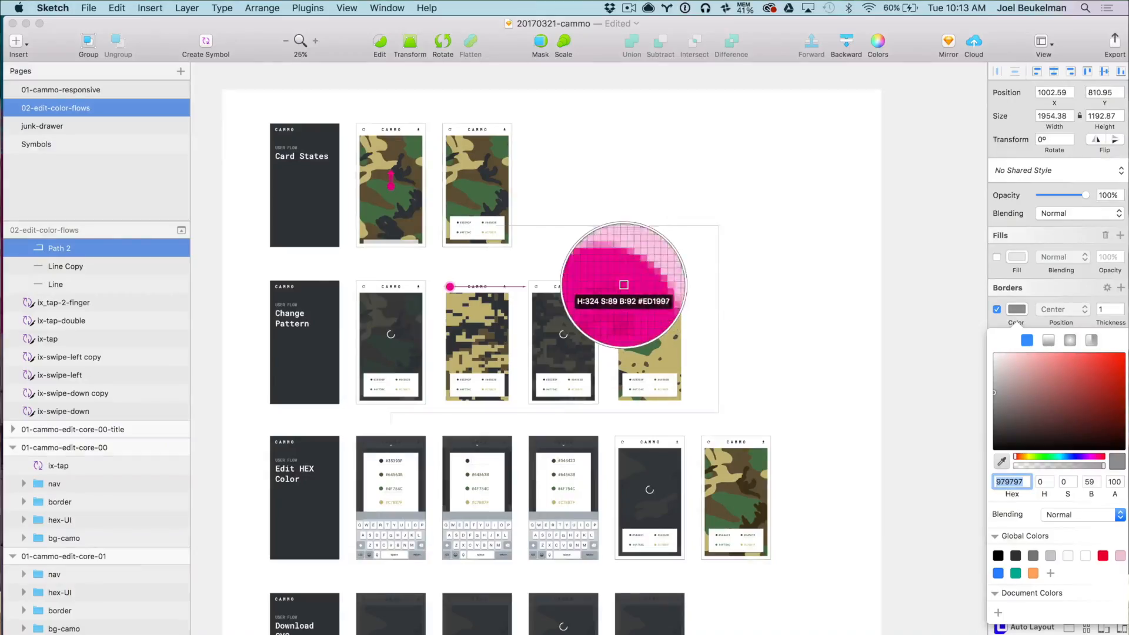
# - Color the angled connector path's border #D70381 by sampling the tap marker on 02-cammo-change-pattern-04, and increase its thickness
pyautogui.click(622, 288)
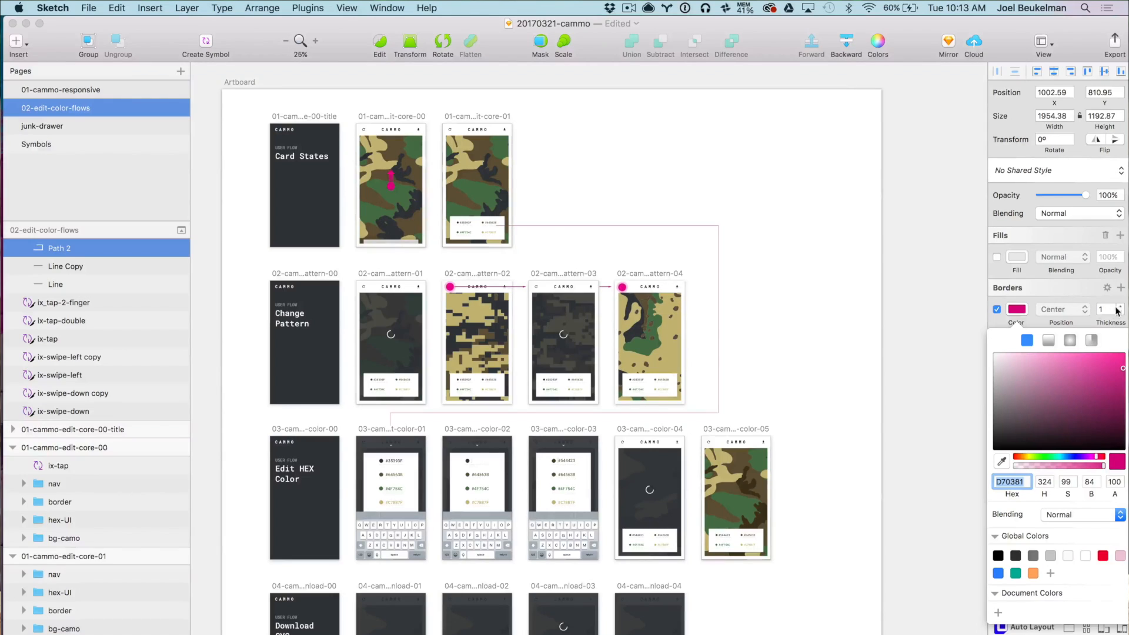
pyautogui.click(905, 380)
pyautogui.click(886, 386)
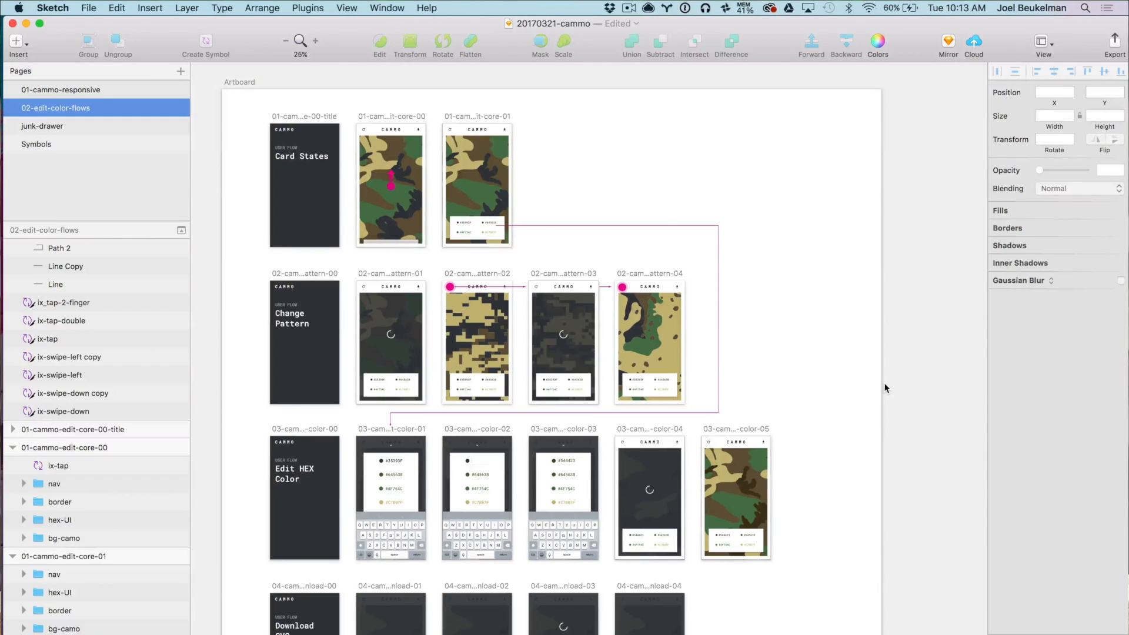
pyautogui.press('super+plus')
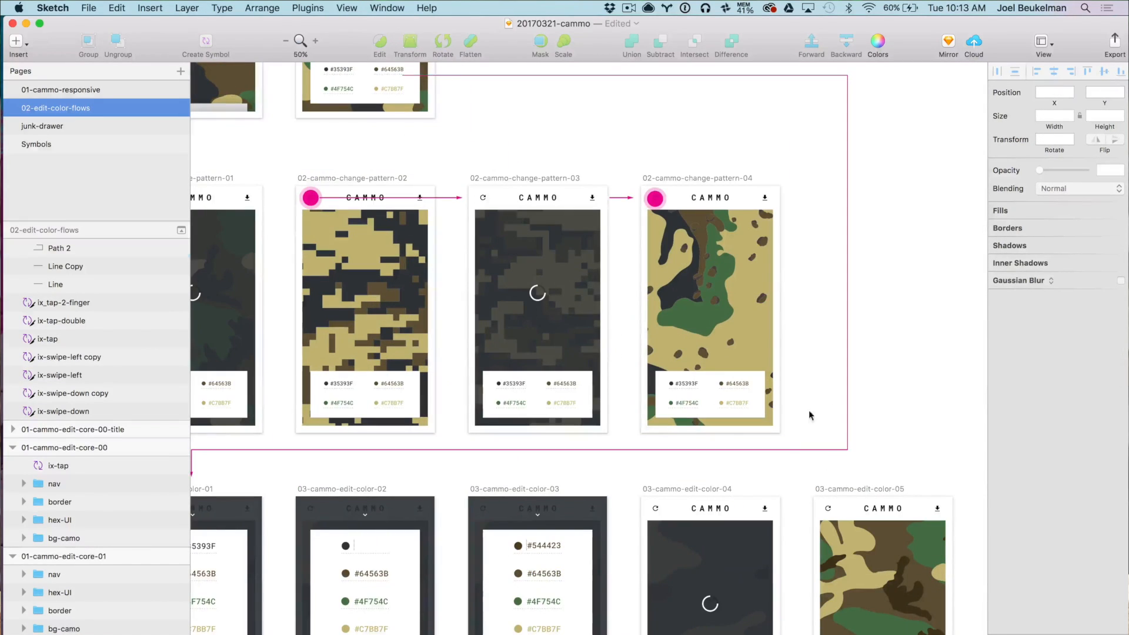
pyautogui.click(797, 450)
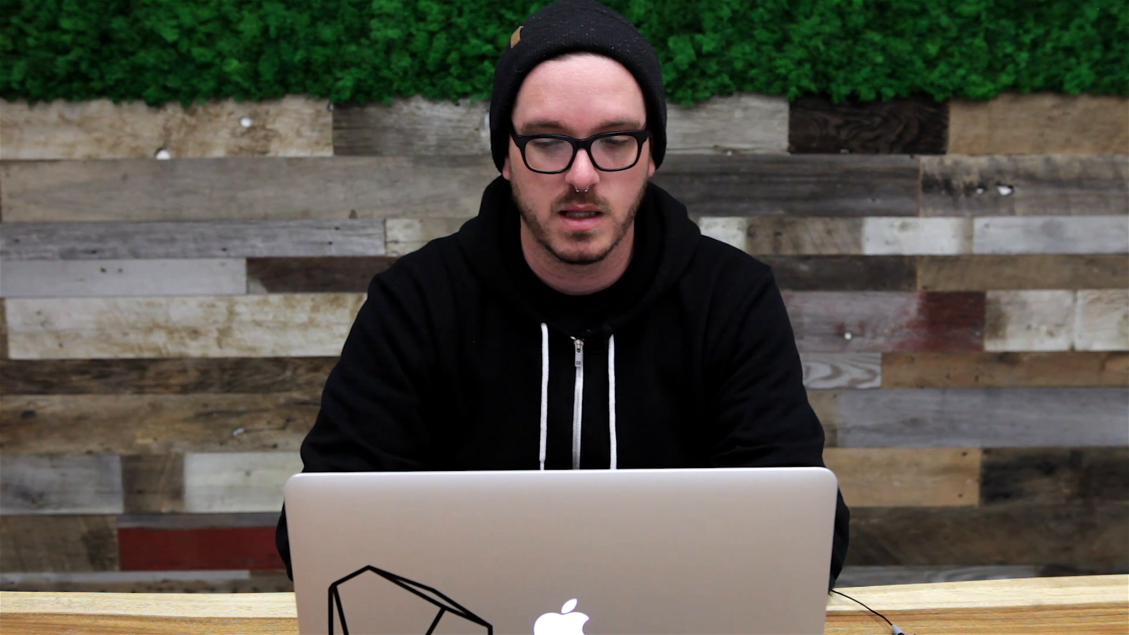